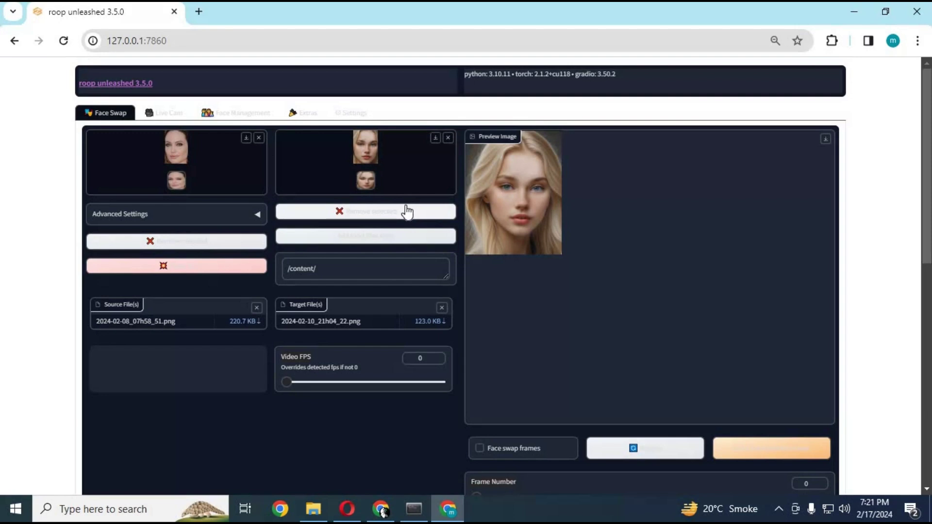
- Review the face swap page's preview, face selection options, similarity threshold, post-processing and masking settings
scroll(406, 212, down, 3)
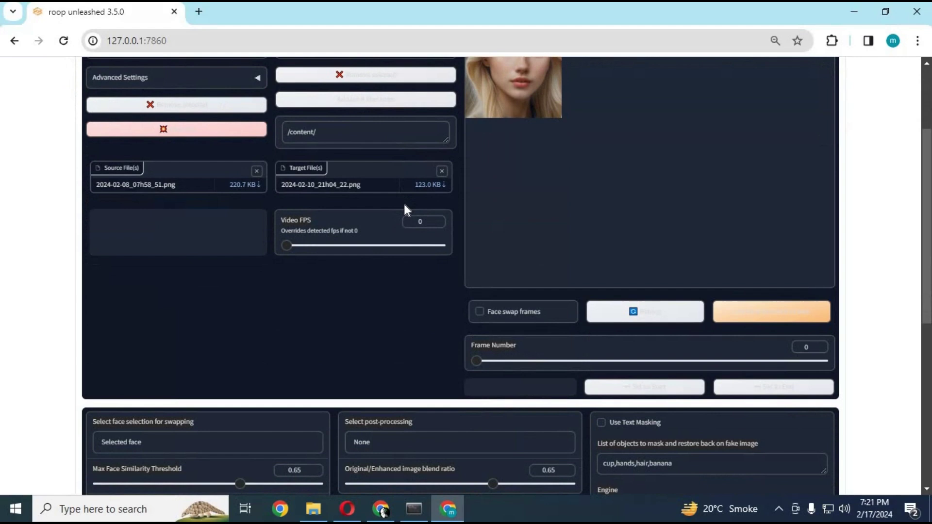
scroll(405, 205, down, 3)
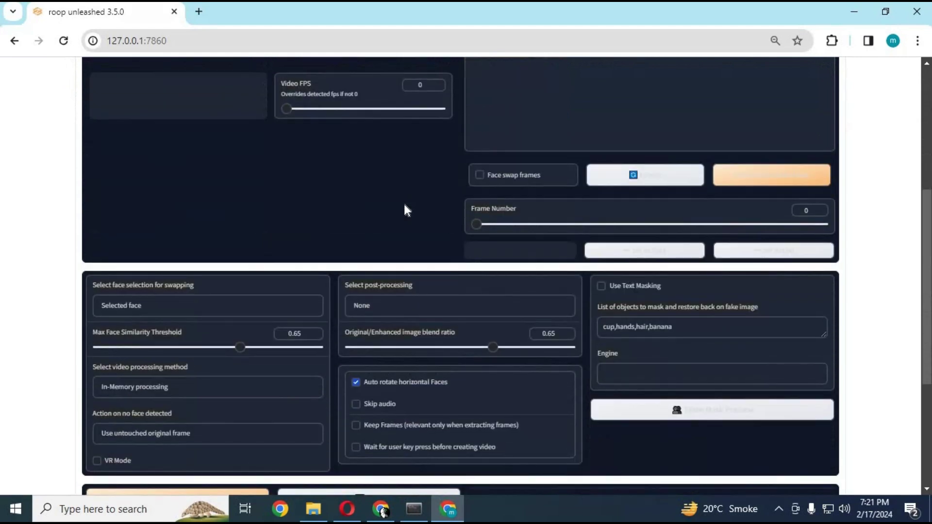
click(257, 305)
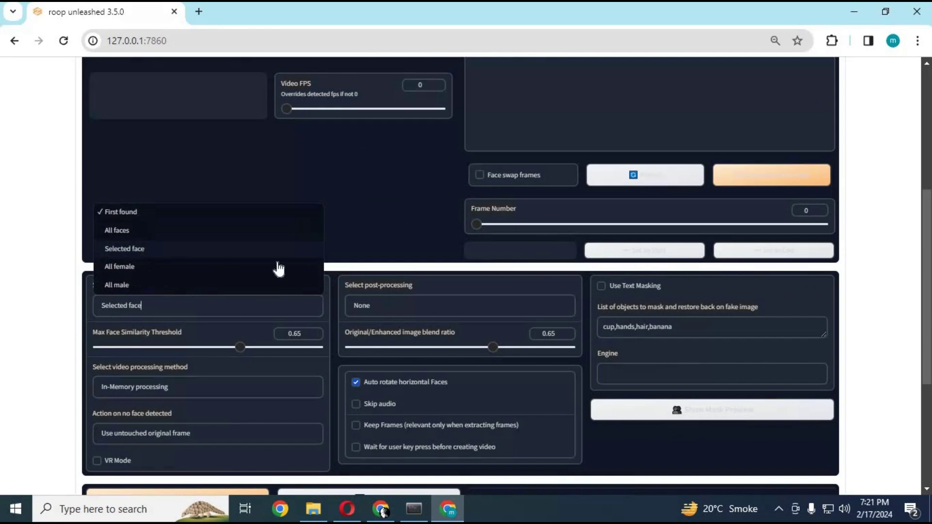
click(435, 227)
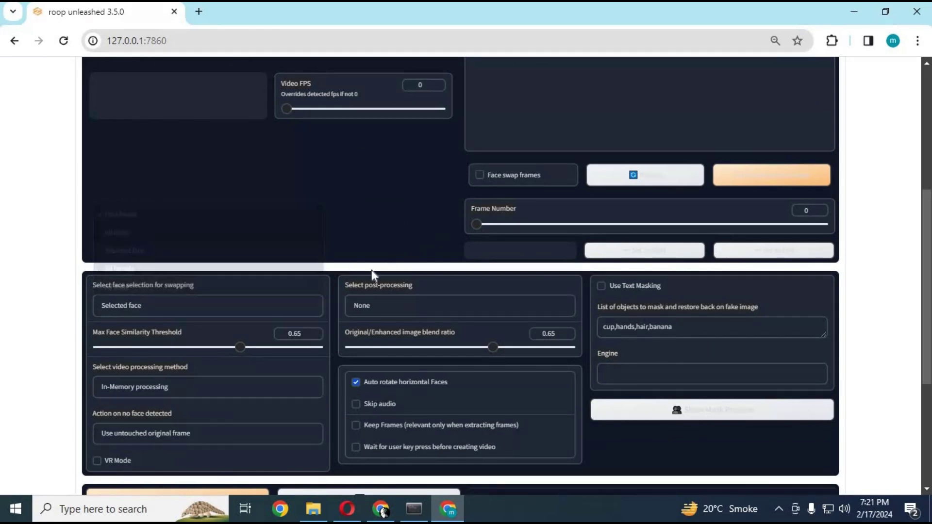
scroll(306, 277, down, 2)
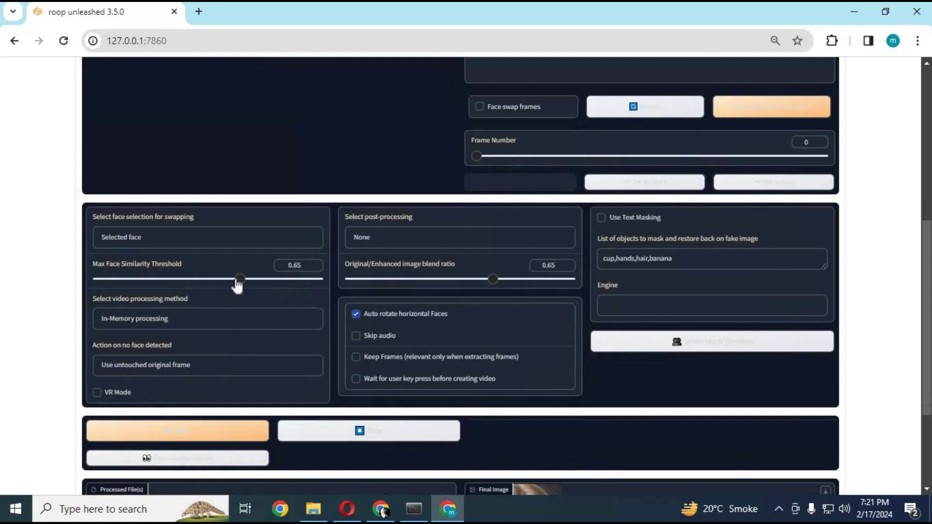
drag(237, 286, 278, 301)
scroll(760, 363, down, 3)
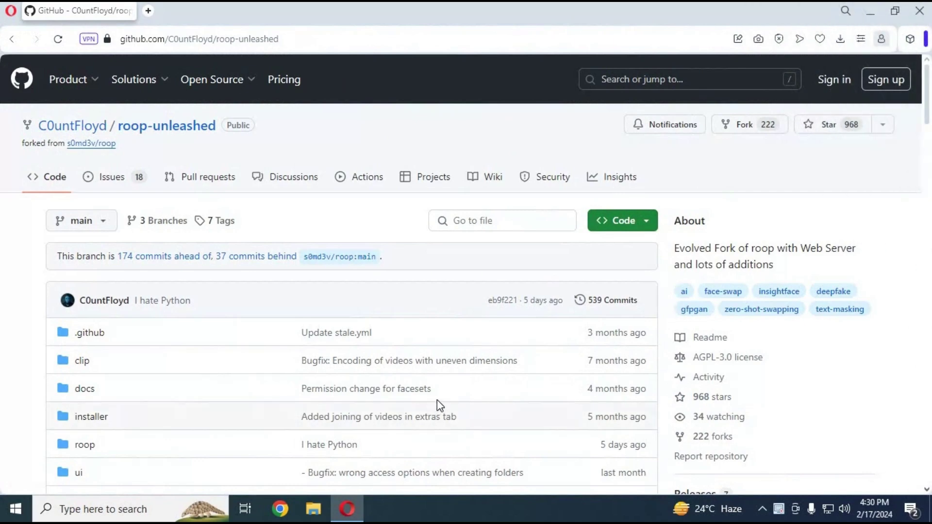
- Look through the roop-unleashed repository on GitHub in Opera and open its v3.5.0 release page
scroll(437, 401, down, 7)
scroll(437, 400, down, 3)
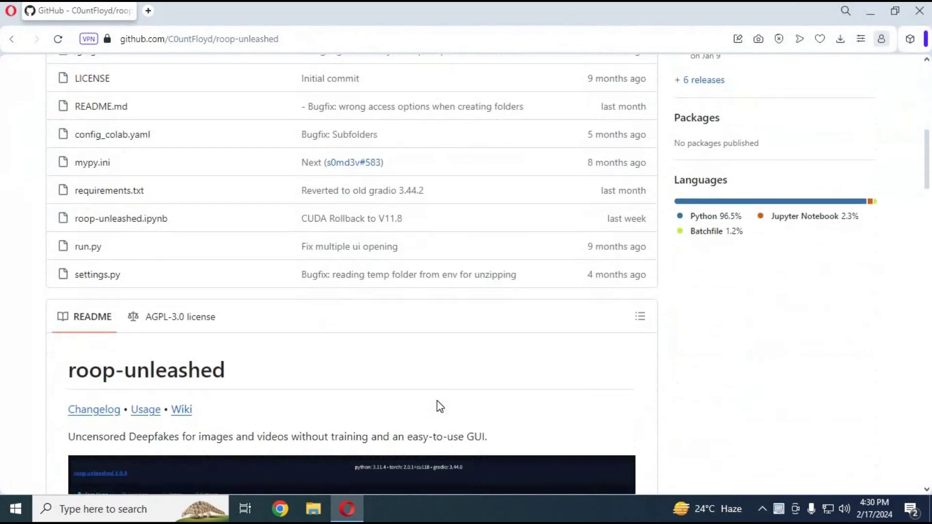
scroll(437, 401, up, 10)
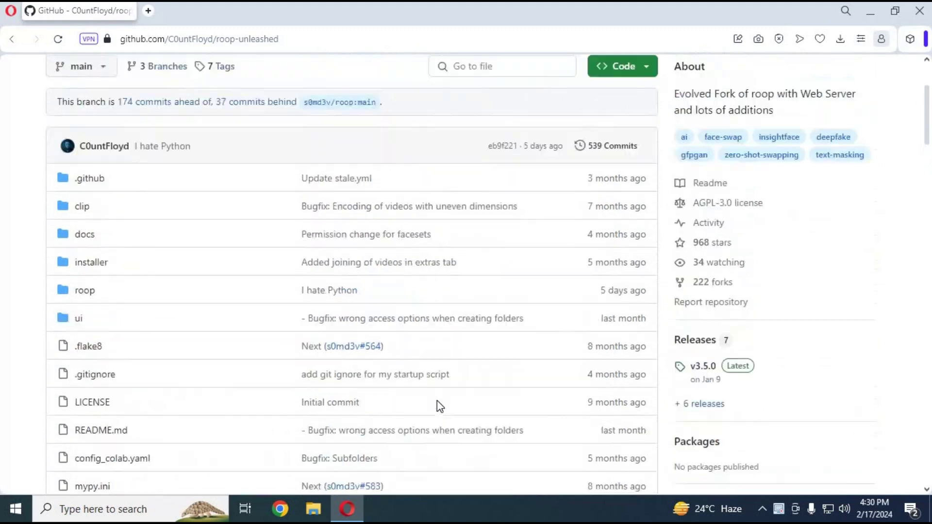
scroll(543, 289, down, 4)
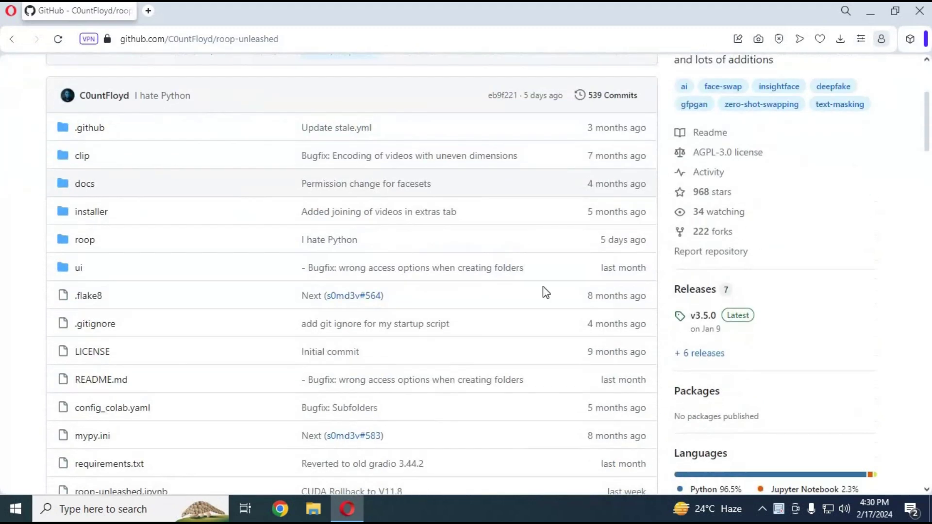
click(709, 321)
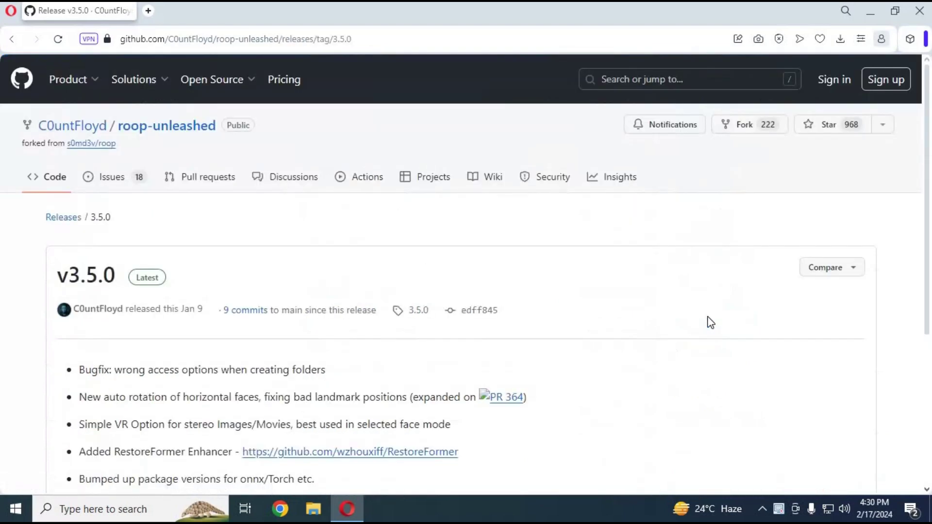
- Download the release's Source code (zip) asset and dismiss the download notification
scroll(707, 324, down, 3)
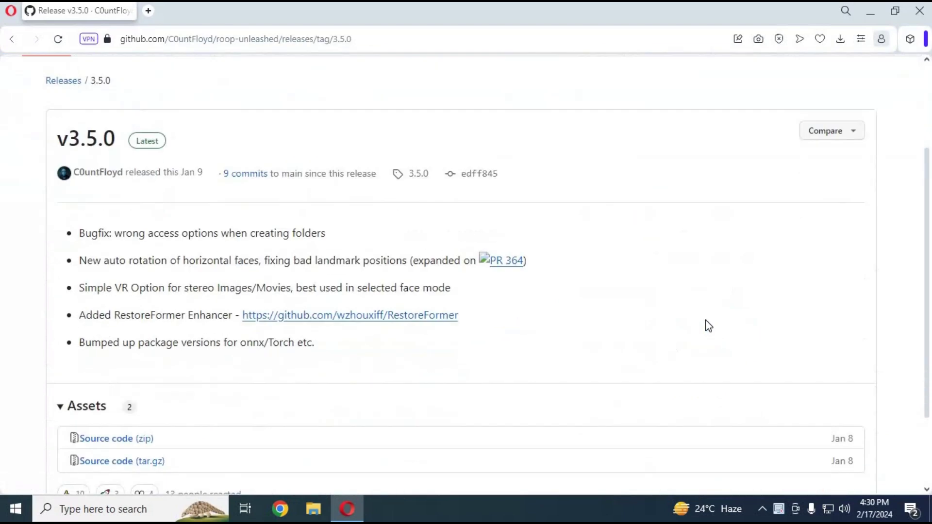
scroll(707, 324, down, 2)
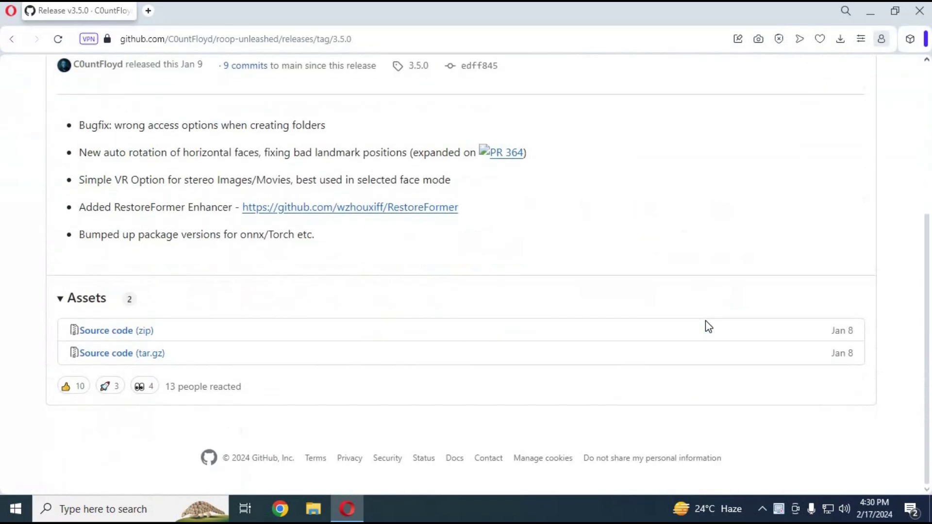
click(102, 335)
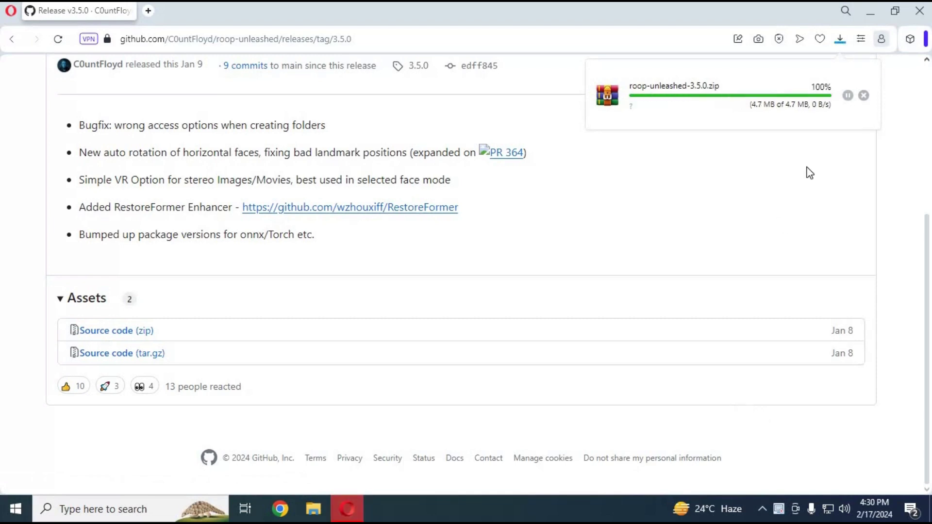
click(866, 92)
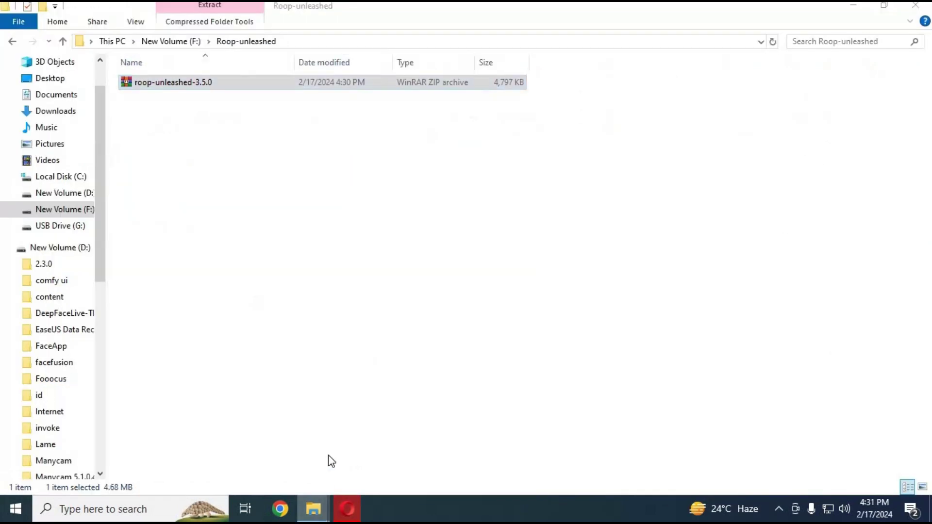
- Switch to File Explorer, extract the roop-unleashed-3.5.0 archive in the Roop-unleashed folder and open the extracted folder
mouse_move(325, 518)
click(304, 404)
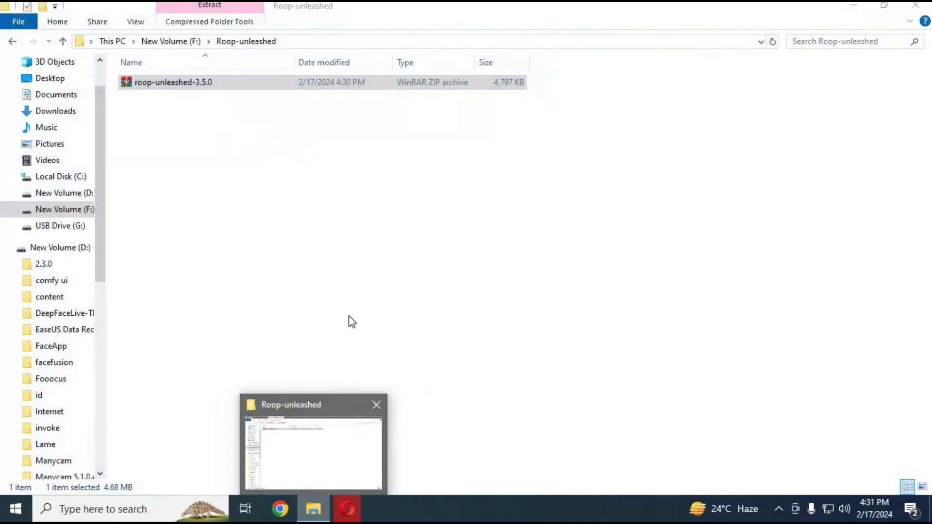
click(520, 412)
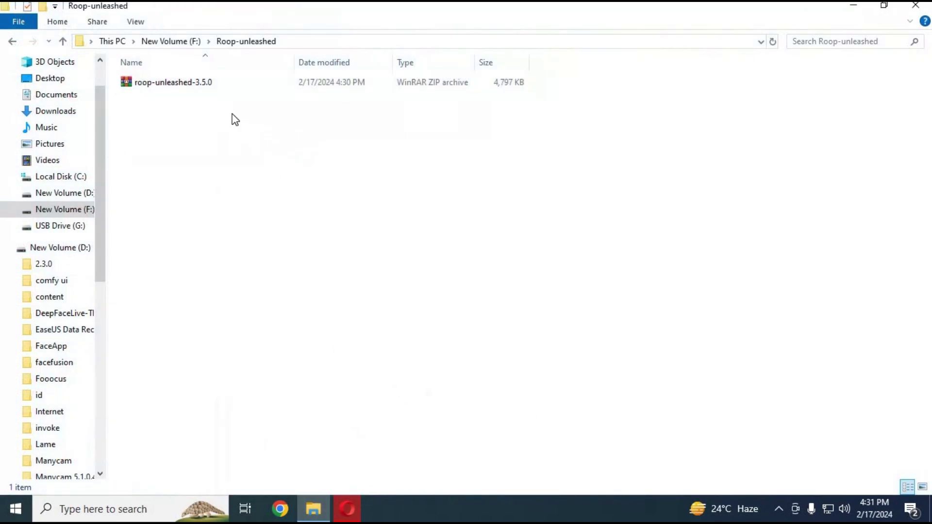
right_click(193, 85)
click(263, 170)
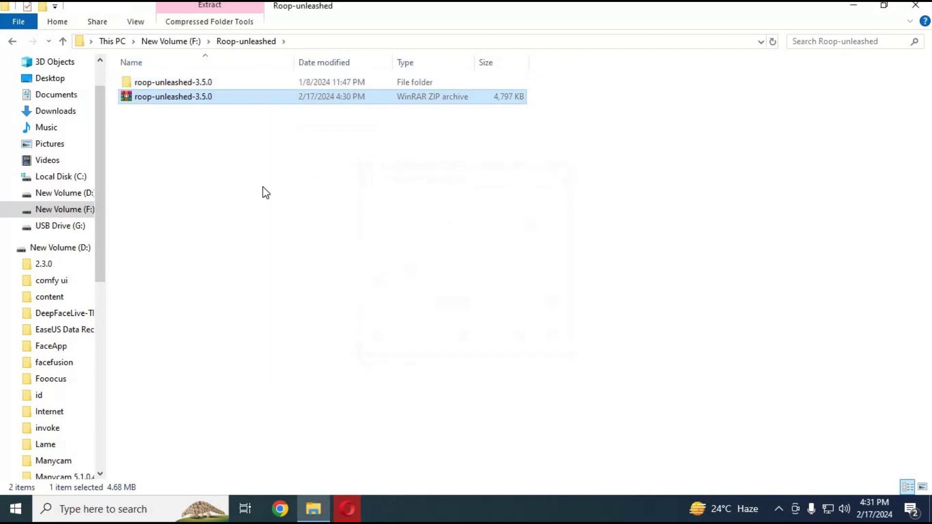
double_click(163, 85)
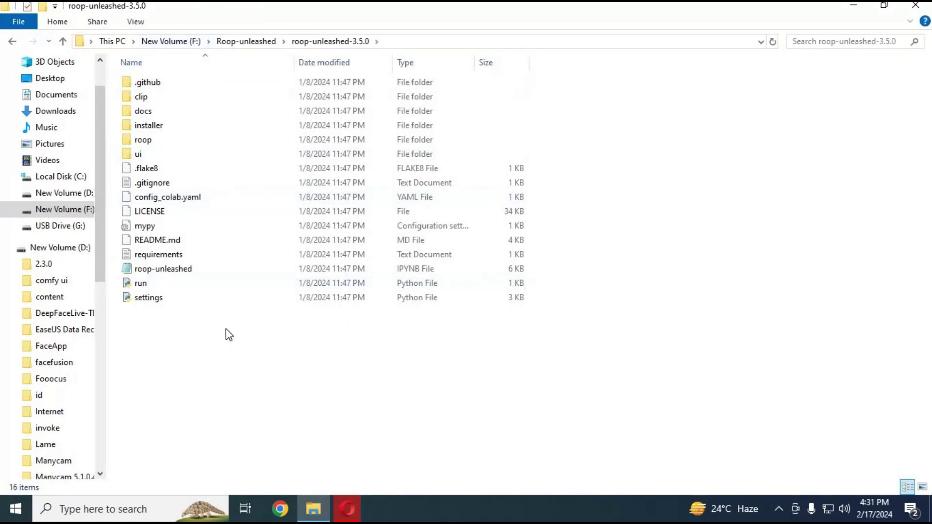
- Search Windows for Anaconda Prompt and run it as administrator
click(32, 518)
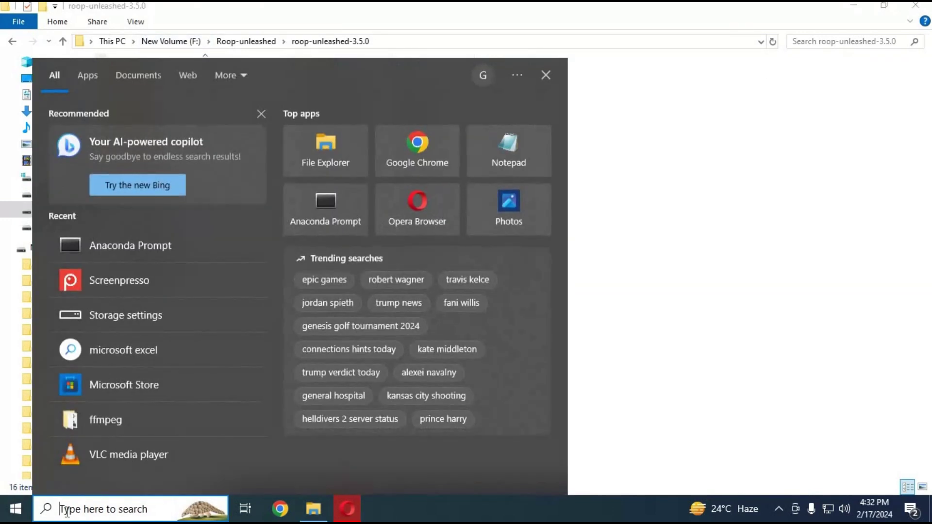
text(an)
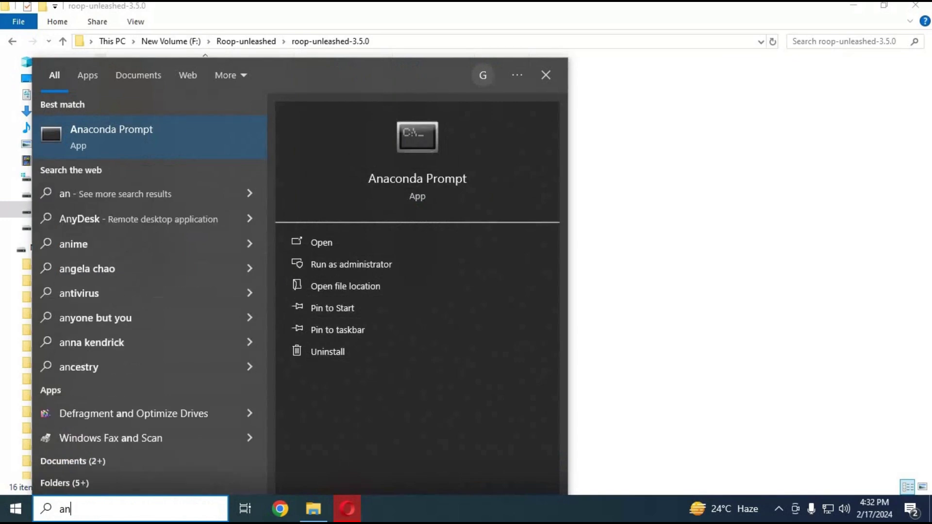
click(380, 265)
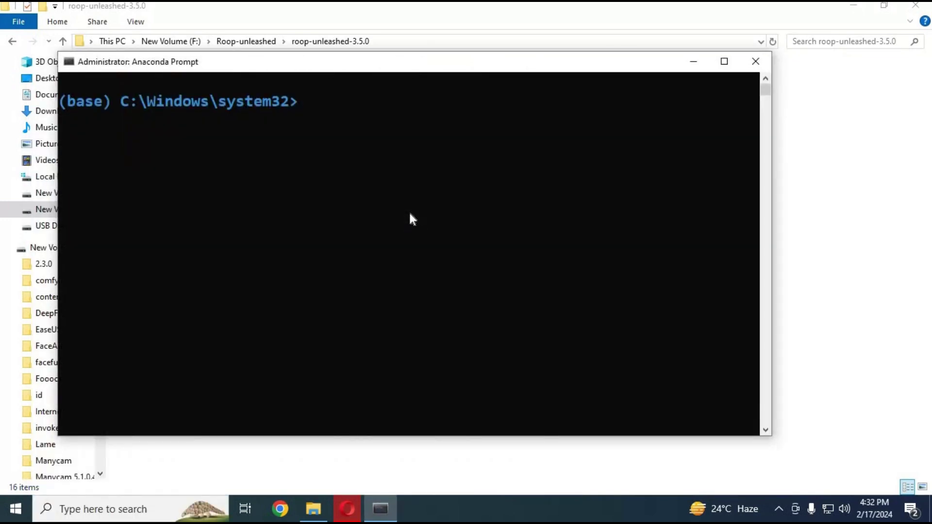
- Switch the prompt to the F: drive and change directory to F:\Roop-unleashed\roop-unleashed-3.5.0, copying the path from File Explorer
text(f:,)
key(Return)
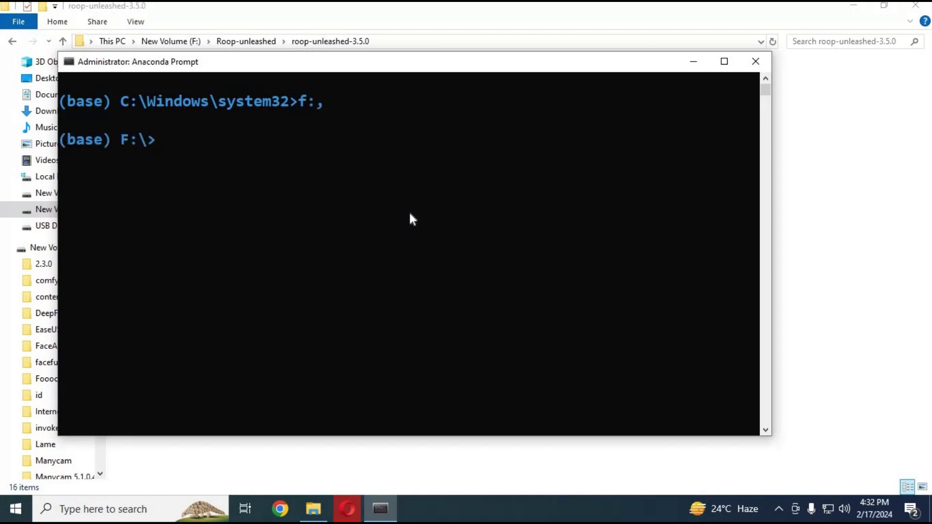
text(cd)
click(403, 45)
right_click(179, 40)
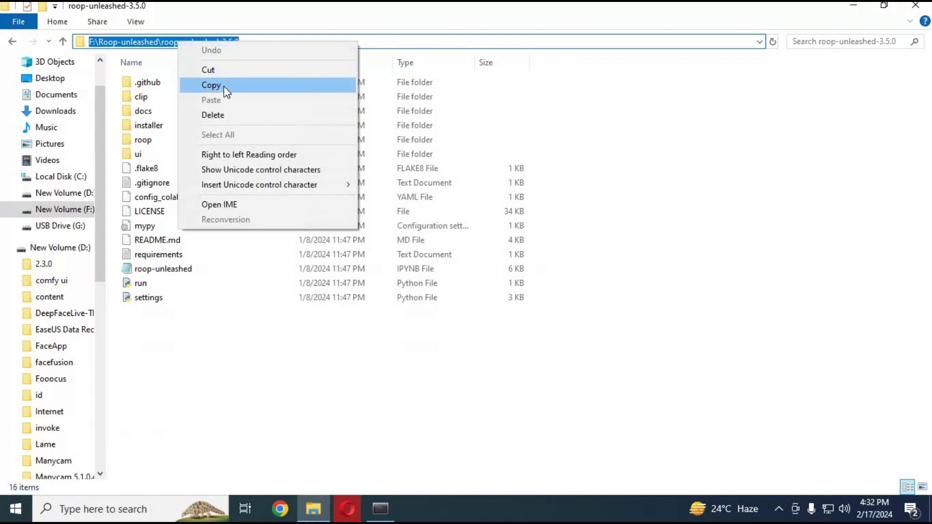
click(225, 84)
click(379, 517)
key(ctrl+v)
key(Return)
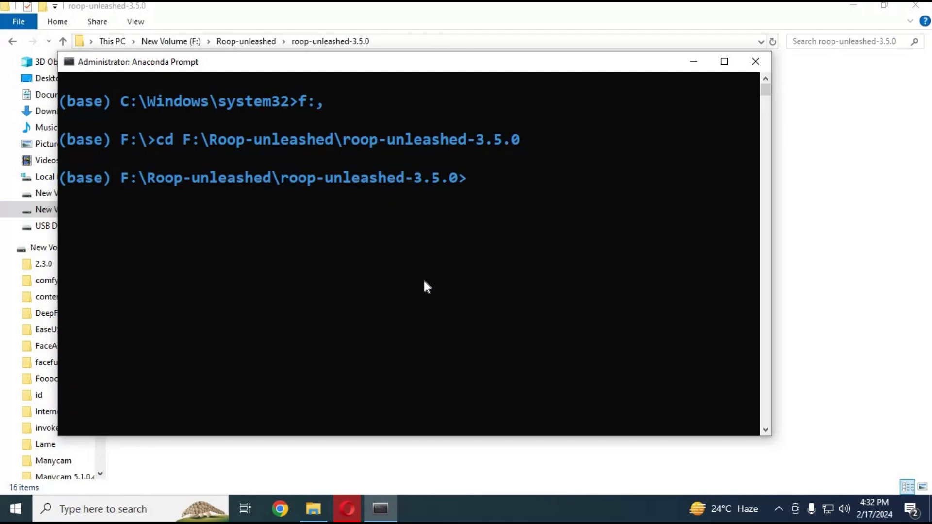
- Create a Python 3.10 virtual environment named venv by running "py -3.10 -m venv venv"
text(py)
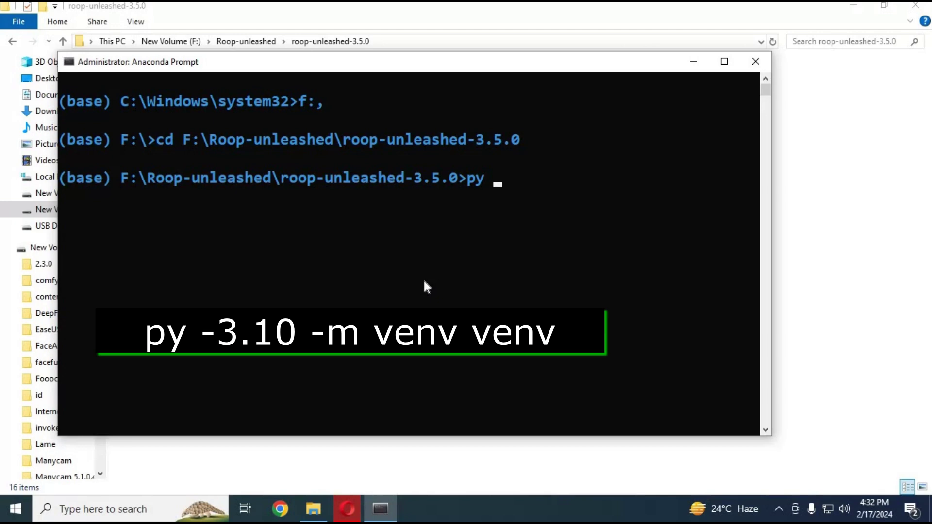
text( -3.)
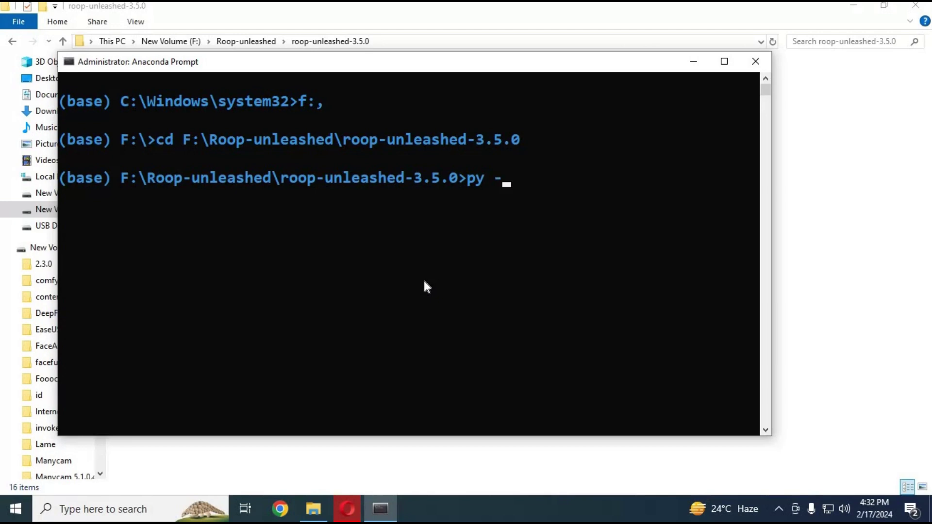
text(10 -m ven)
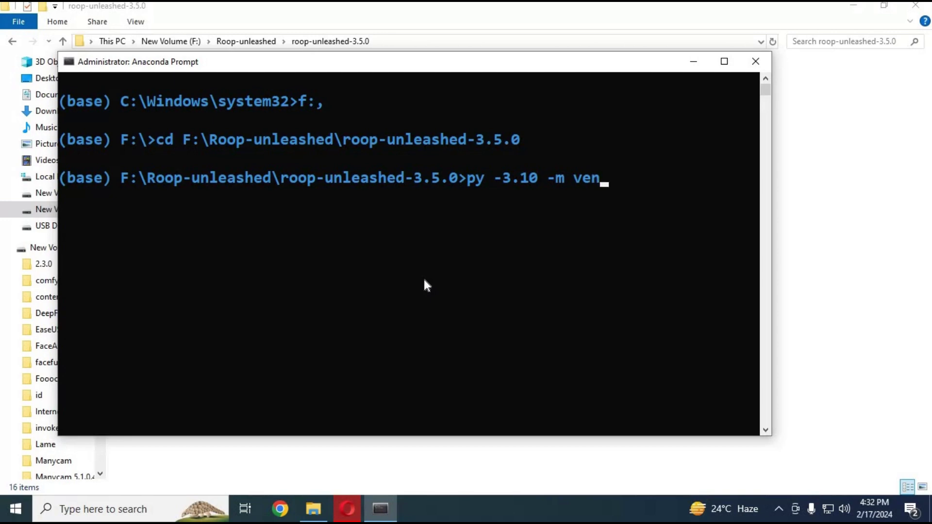
text(v venv)
key(Return)
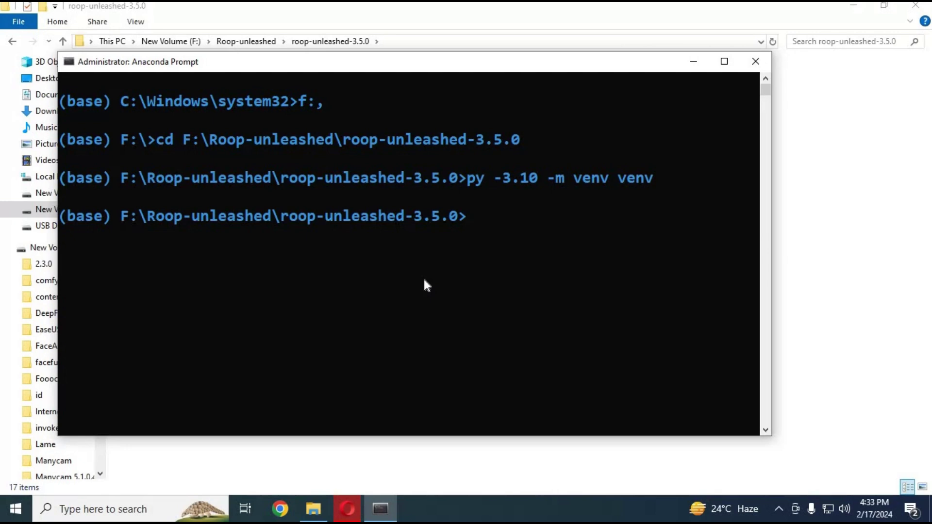
- Activate the virtual environment by running "venv\scripts\activate"
text(ve)
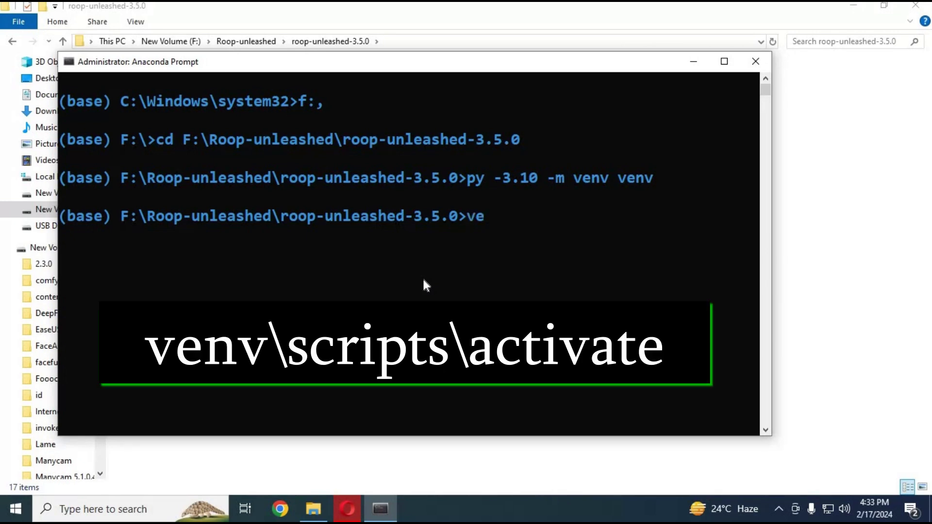
text(nv\scripts)
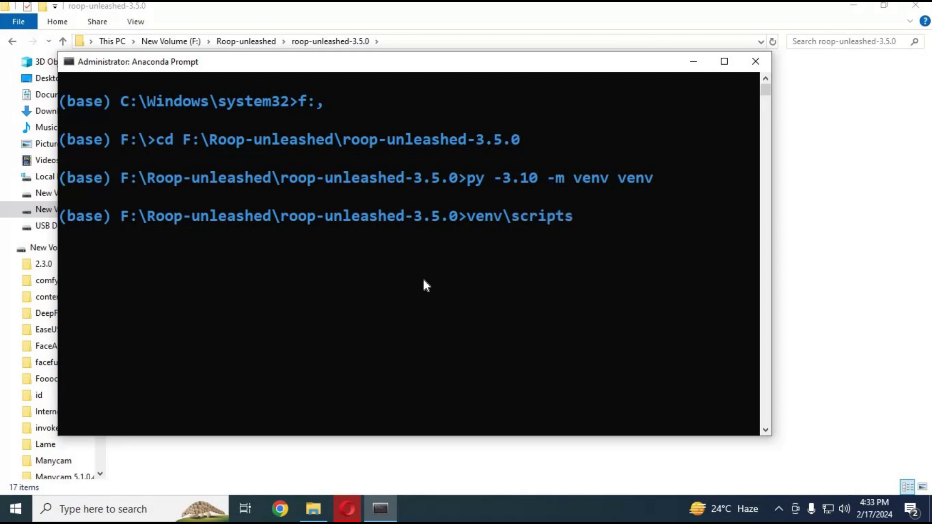
text(\activate)
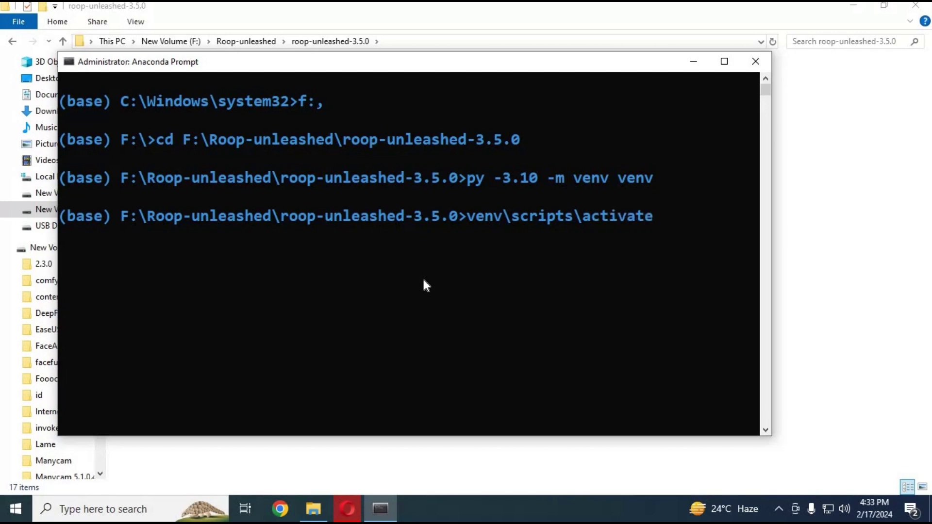
key(Return)
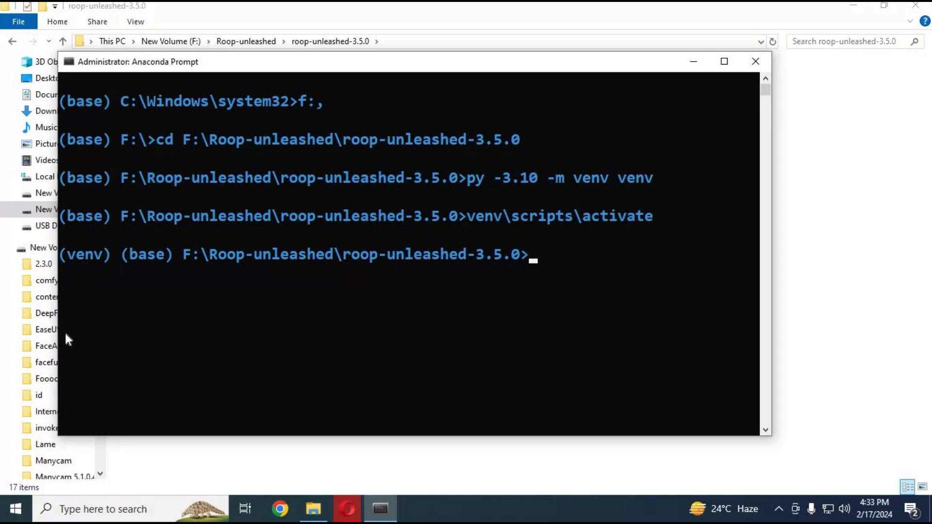
- Locate the requirements text file in the project folder in File Explorer and return to Anaconda Prompt
click(296, 471)
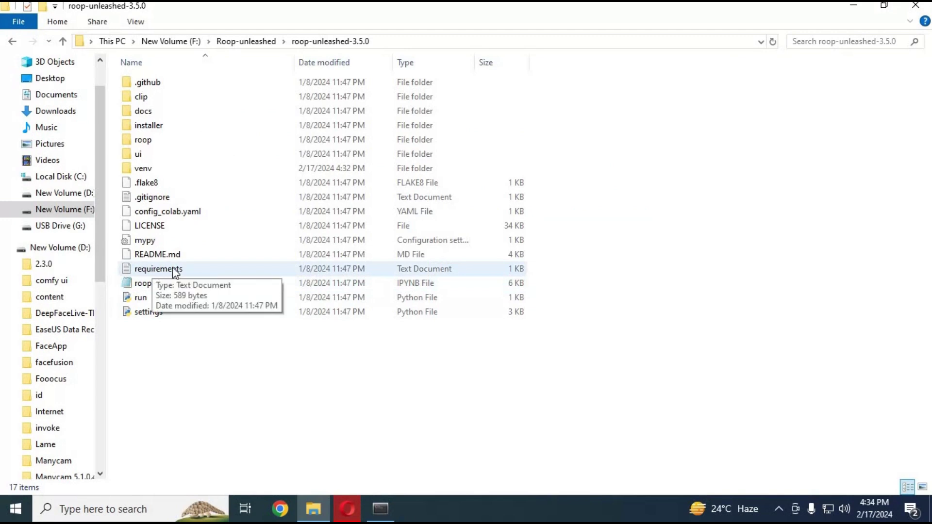
mouse_move(383, 518)
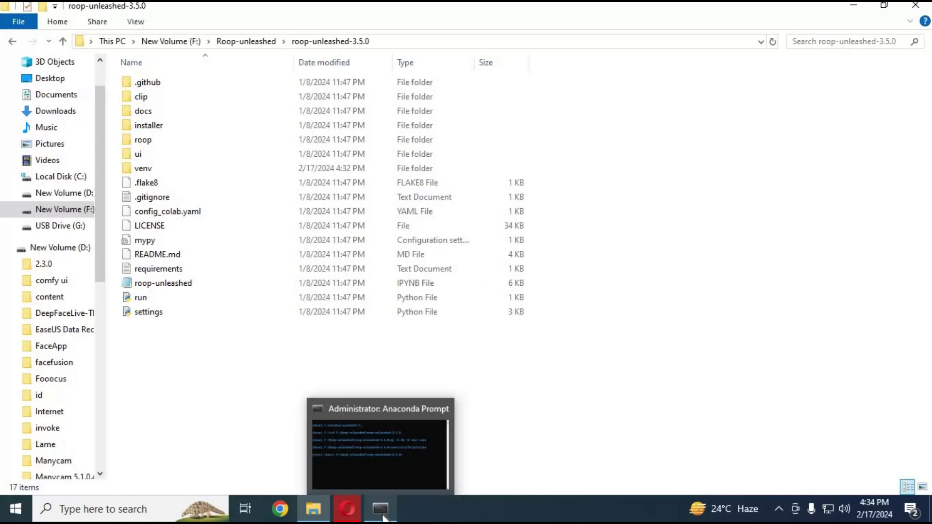
click(384, 517)
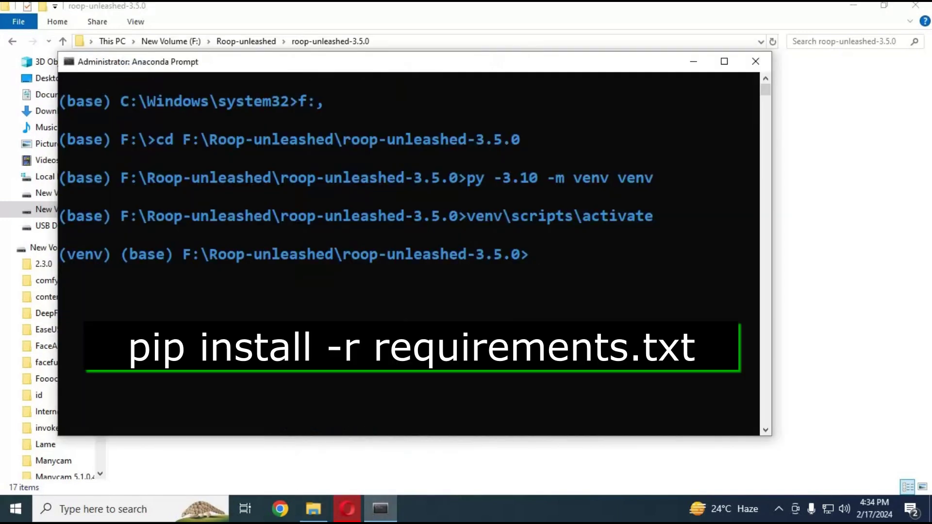
- Install the project's dependencies by running "pip install -r requirements.txt"
text(pip insta)
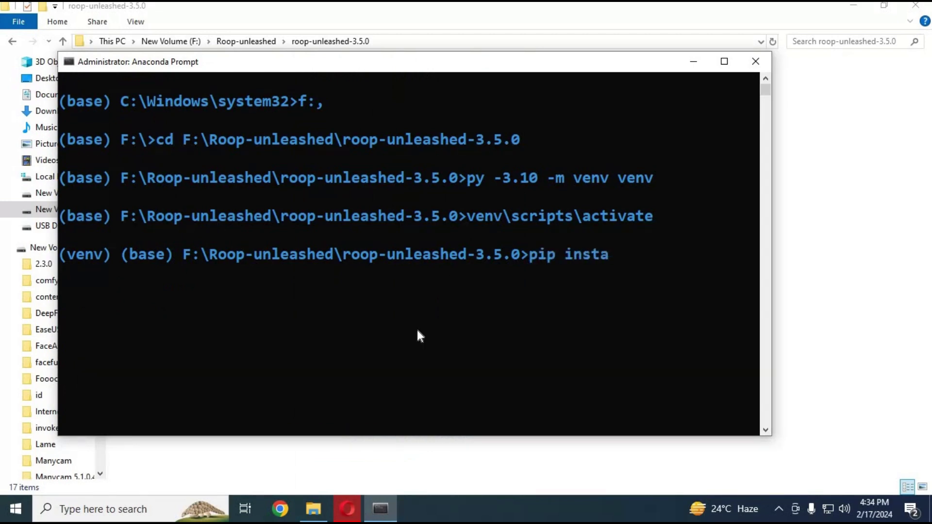
text(ll -)
text(r requirements.txt)
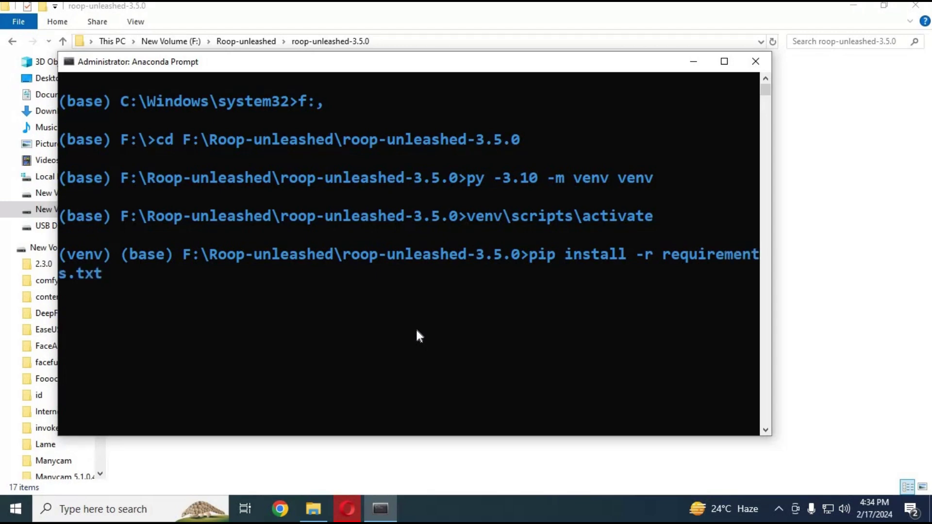
key(Return)
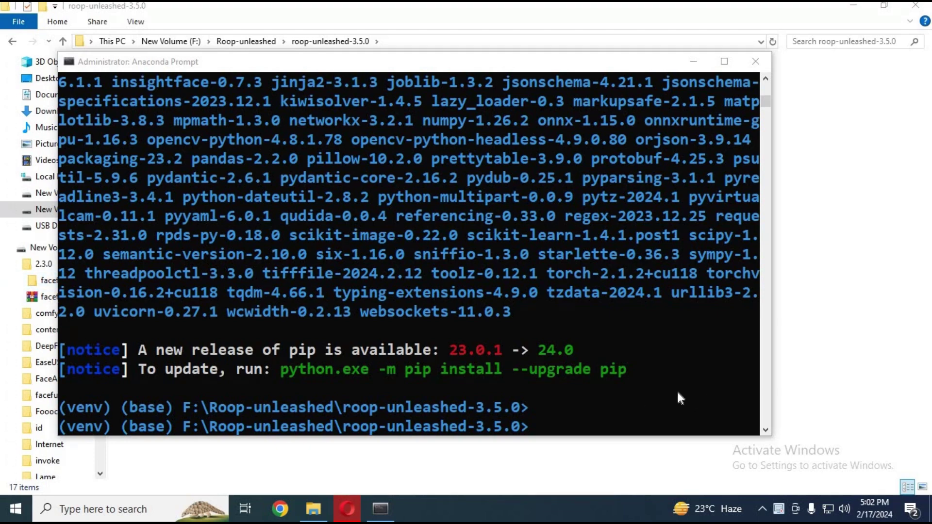
- Upgrade pip by copying "python.exe -m pip install --upgrade pip" from the notice and running it at the prompt
click(638, 368)
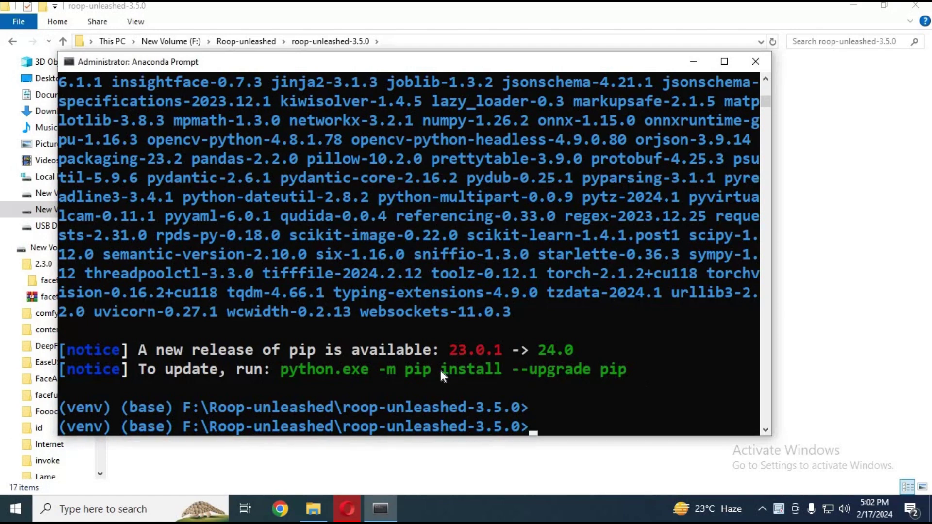
drag(282, 368, 625, 369)
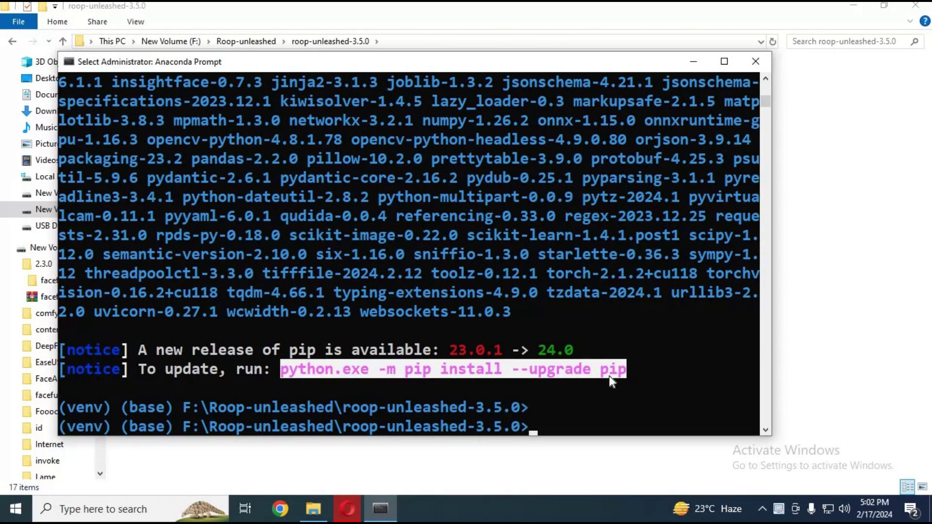
right_click(610, 376)
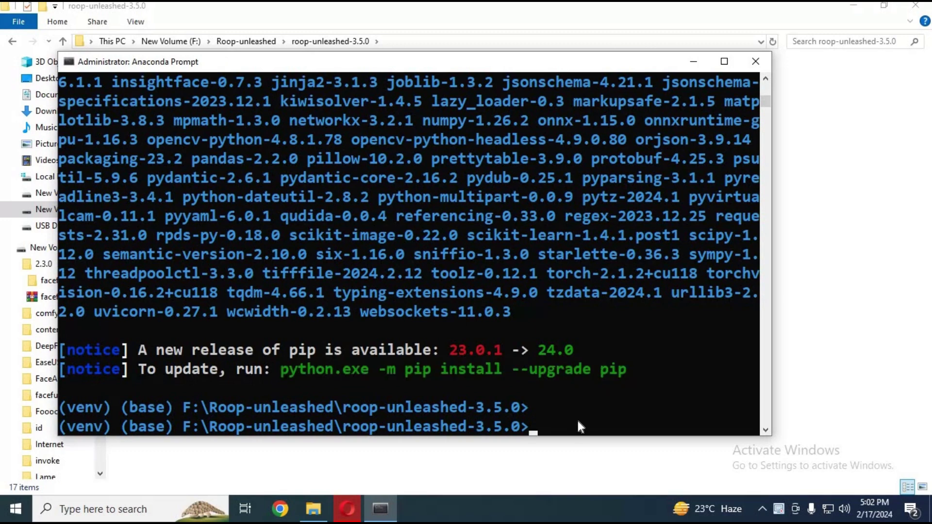
right_click(578, 421)
key(Return)
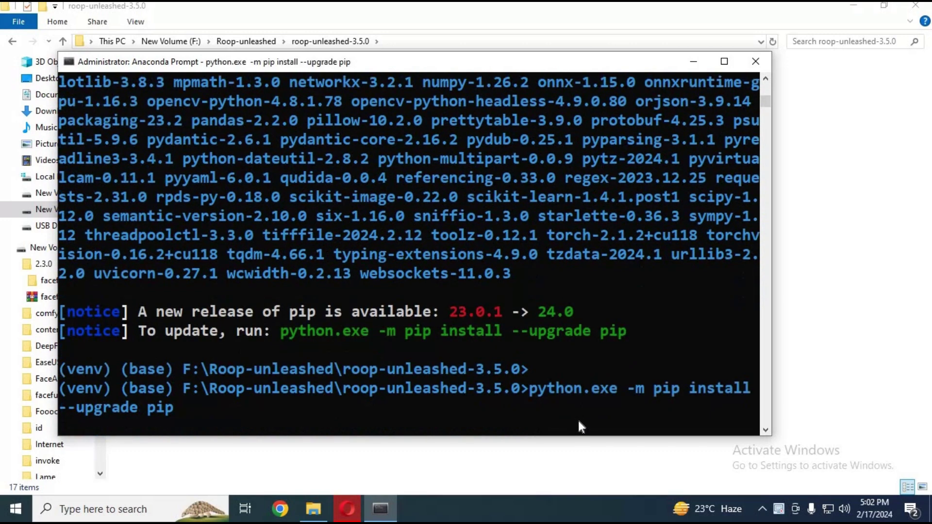
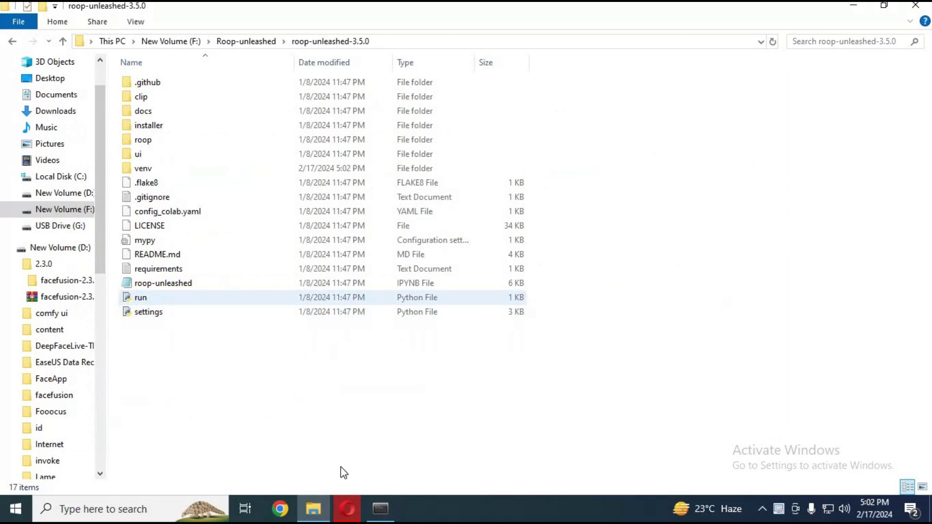
- Return to Anaconda Prompt and launch roop-unleashed by running "python run.py"
click(381, 509)
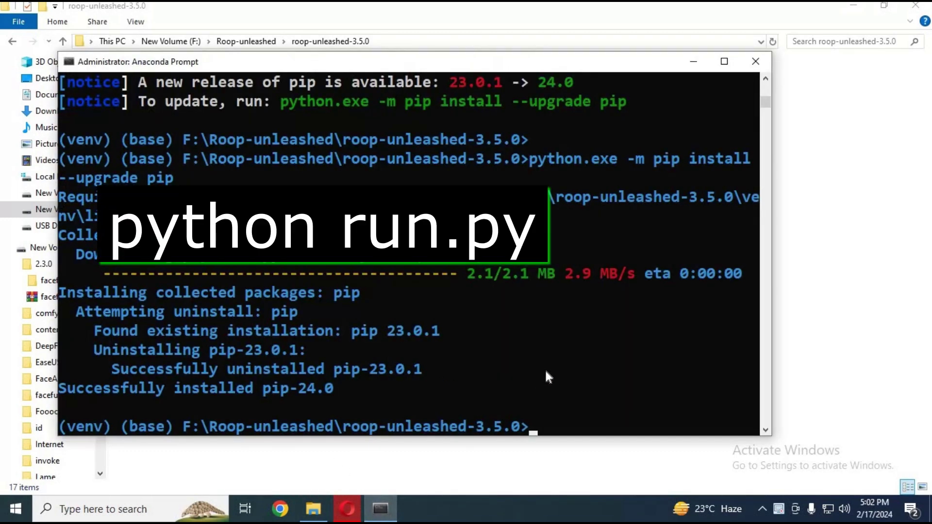
text(pythoi)
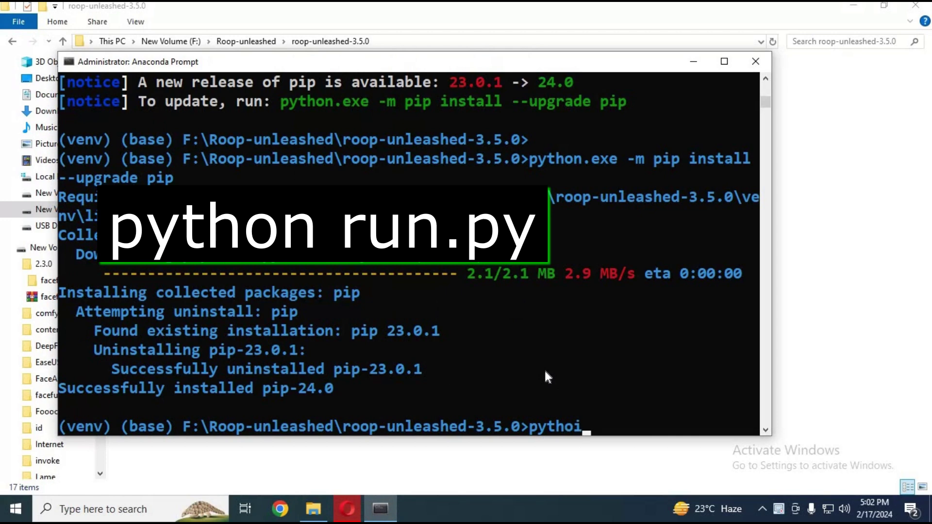
key(BackSpace)
text(n )
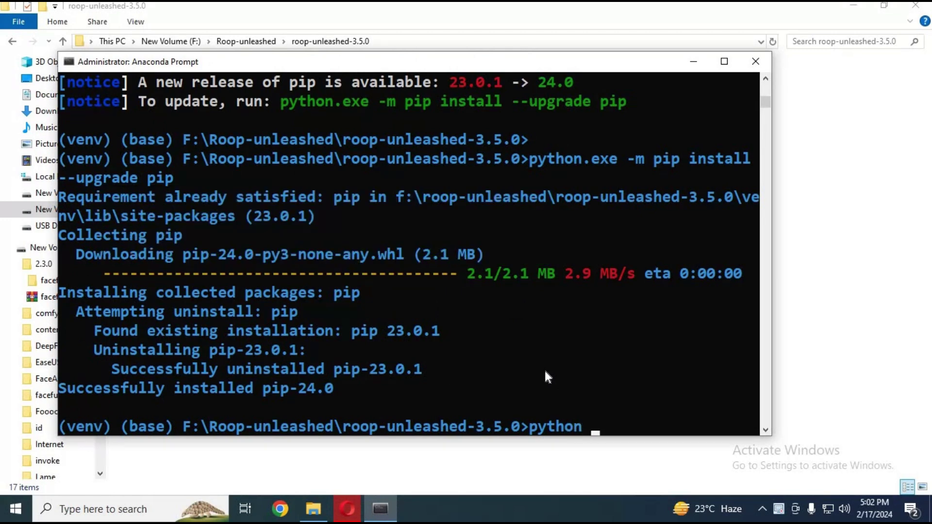
text(run.py)
key(Return)
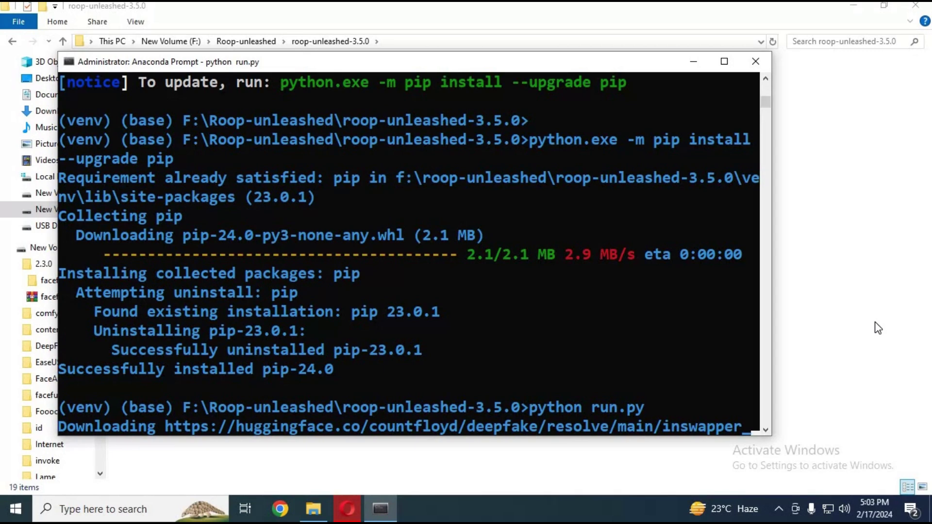
scroll(691, 369, down, 1)
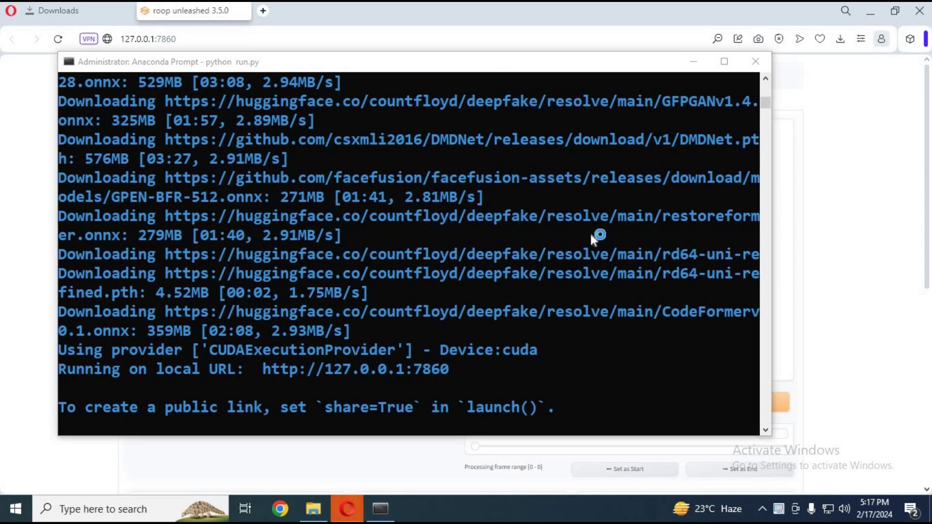
click(411, 375)
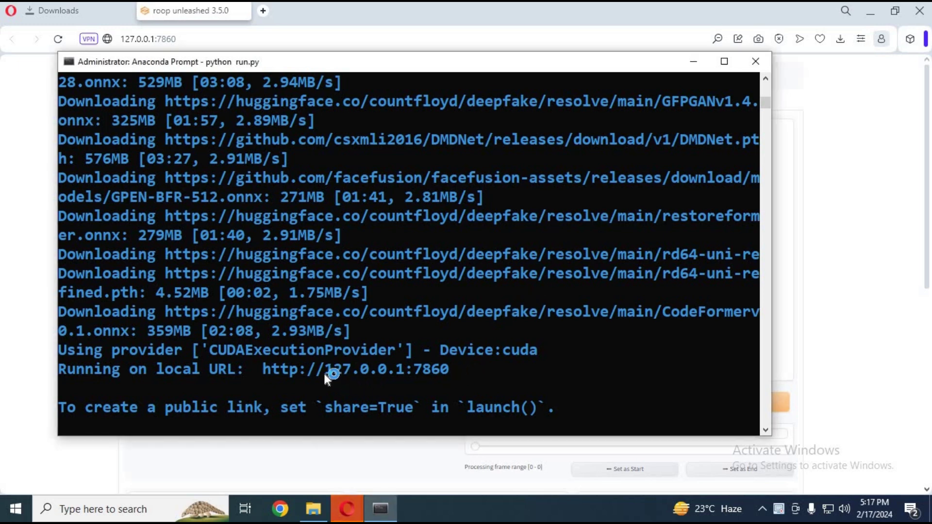
drag(259, 370, 448, 369)
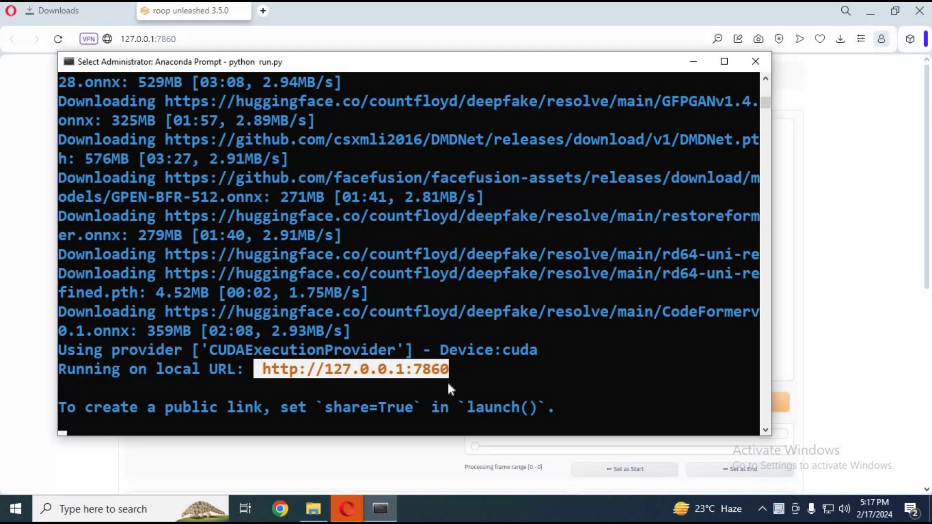
right_click(447, 380)
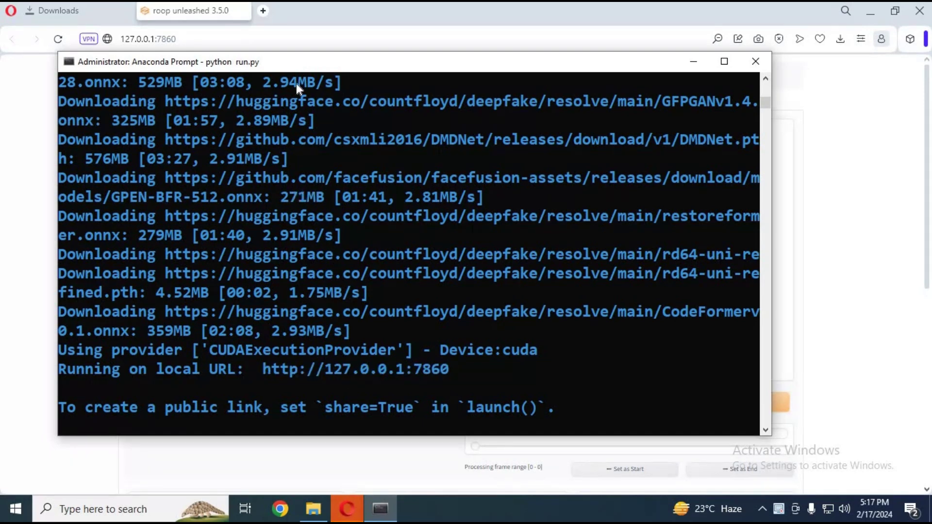
click(241, 25)
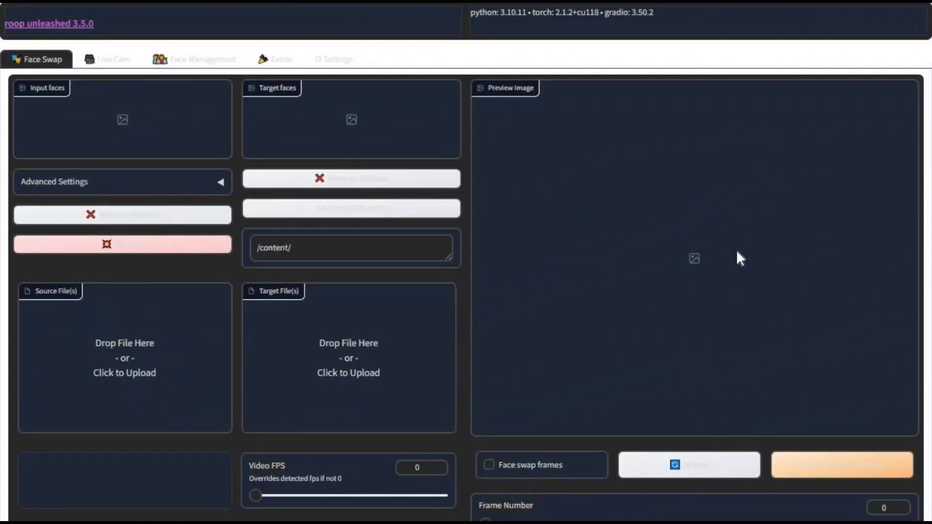
- Upload 2024-02-08_07h58_51.png as the source file and 2024-02-10_21h04_22.png as the target file for the face swap
scroll(736, 249, down, 5)
scroll(736, 250, down, 5)
scroll(735, 252, up, 2)
scroll(734, 253, up, 10)
click(125, 366)
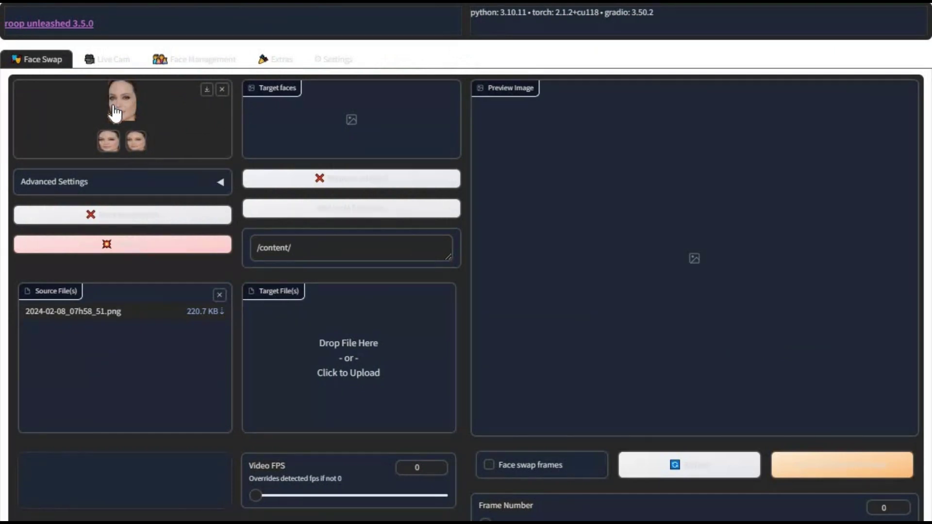
click(339, 372)
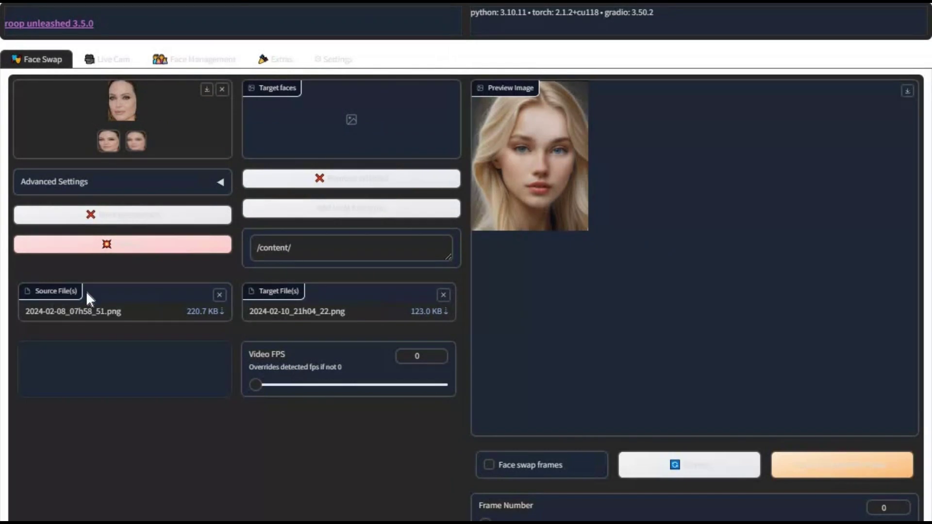
- Keep the face selection for swapping at First found and set the Max Face Similarity Threshold to 1
scroll(86, 291, down, 7)
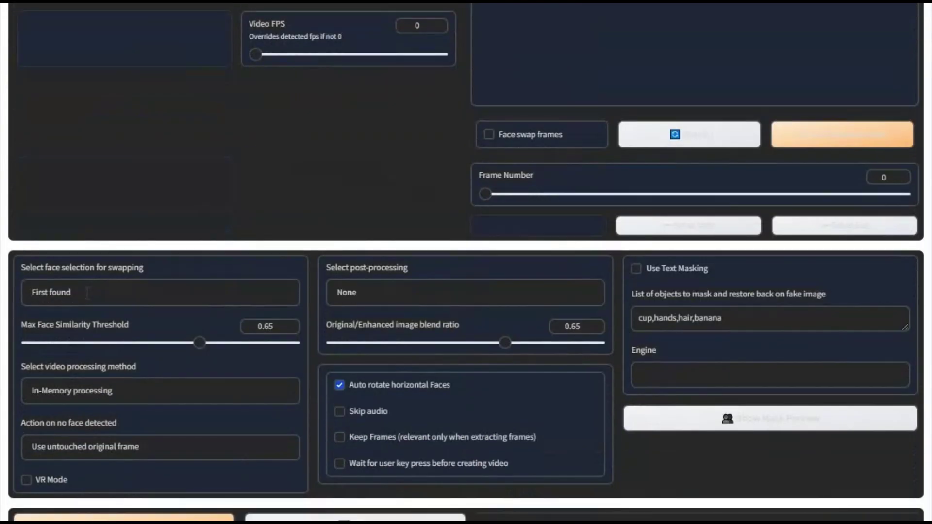
click(81, 294)
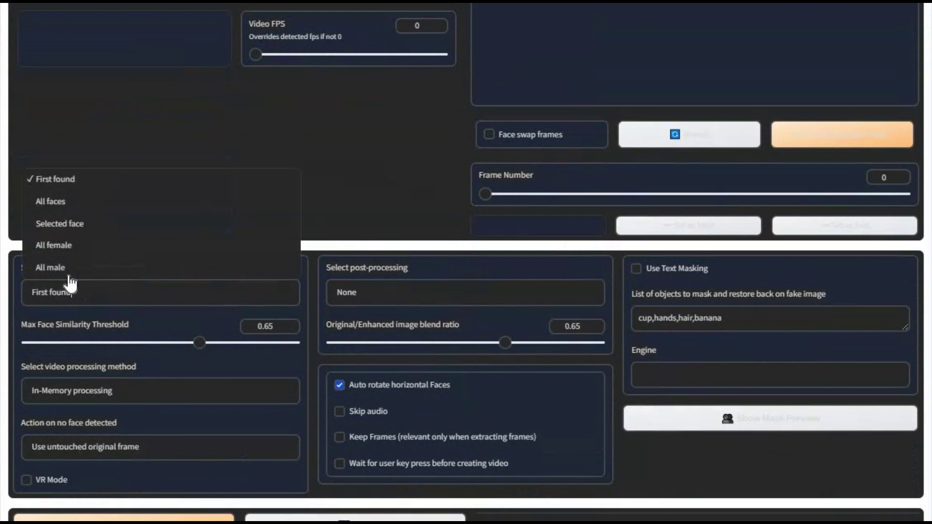
click(61, 178)
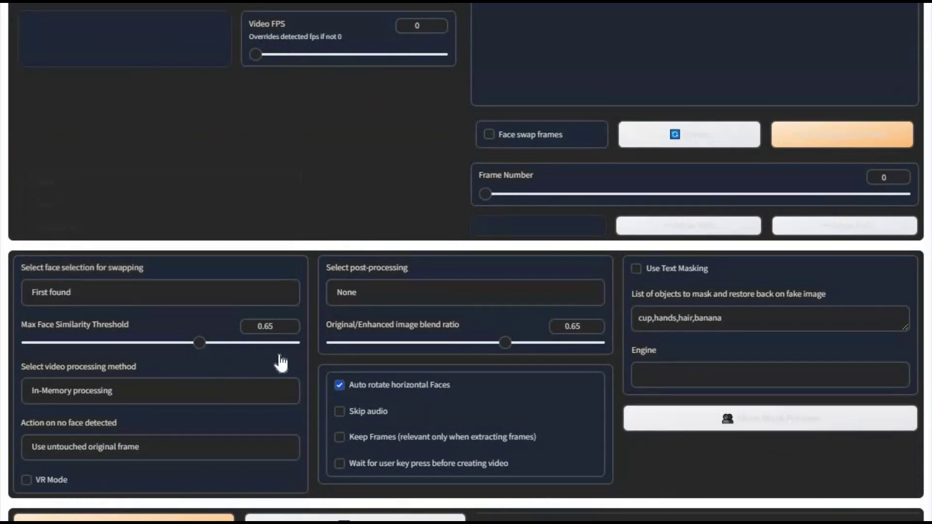
drag(221, 344, 326, 360)
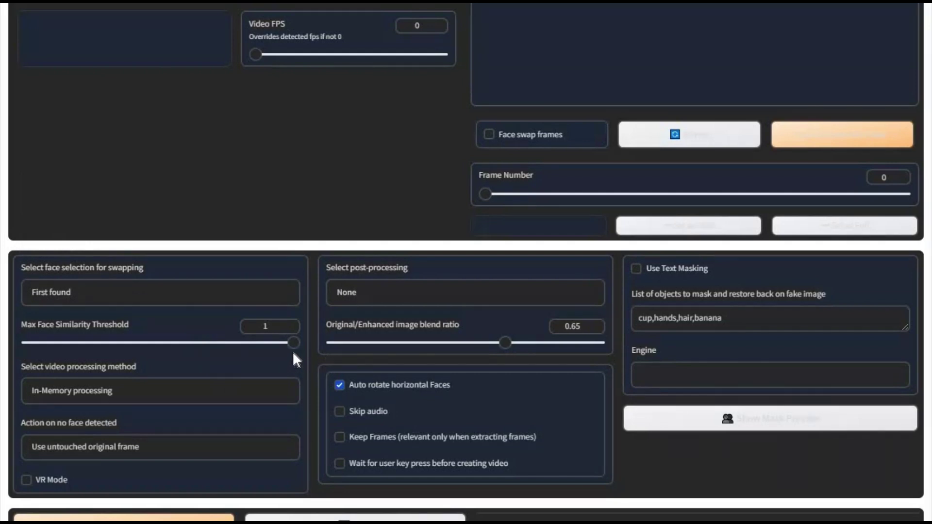
- Set the post-processing method to Restoreformer
scroll(306, 345, down, 2)
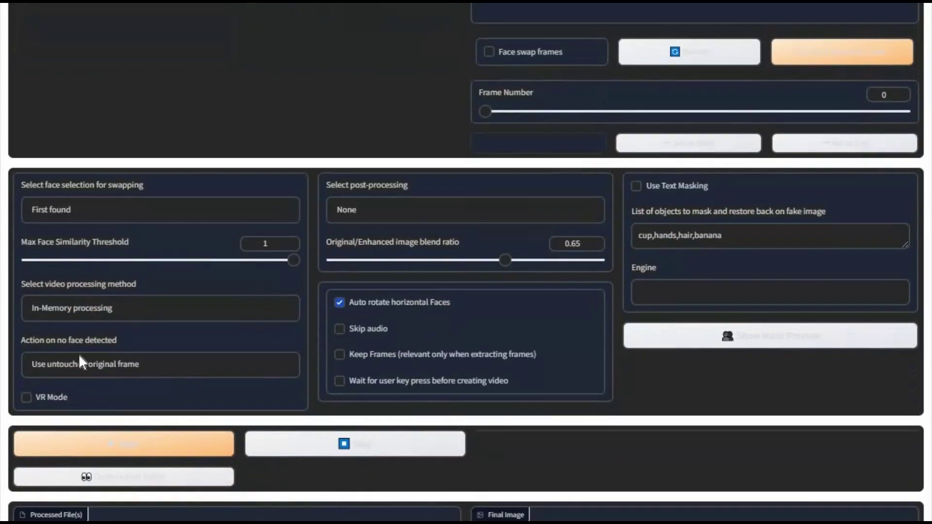
click(466, 215)
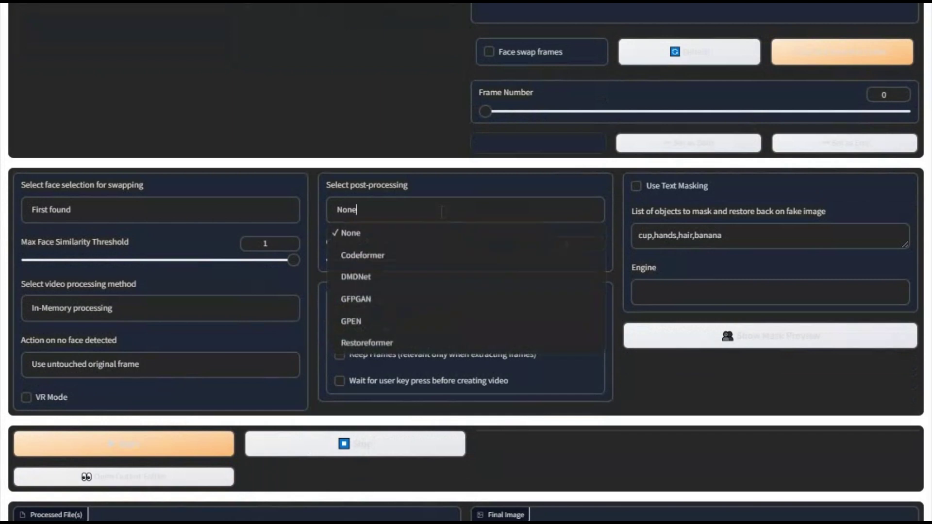
click(384, 343)
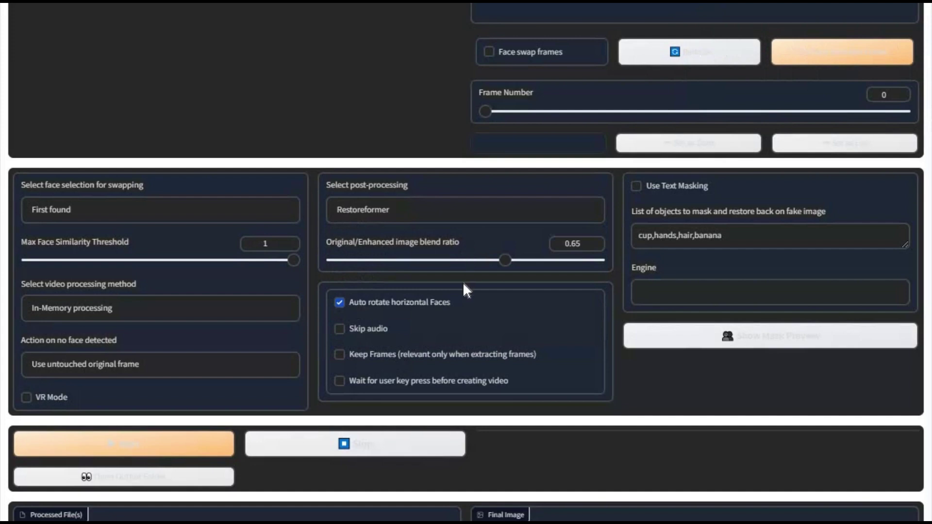
- Extract the face from the previewed target image into the target faces
scroll(462, 293, down, 3)
scroll(462, 293, up, 5)
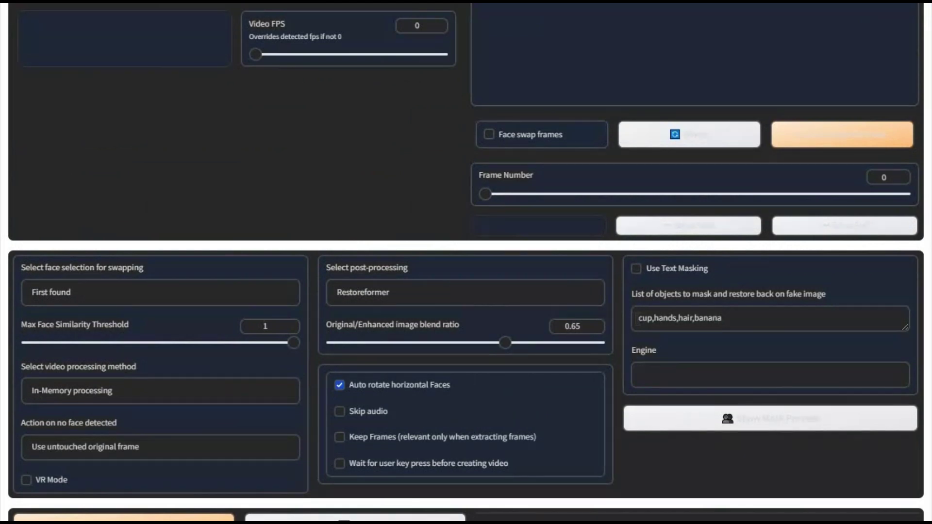
scroll(508, 292, up, 5)
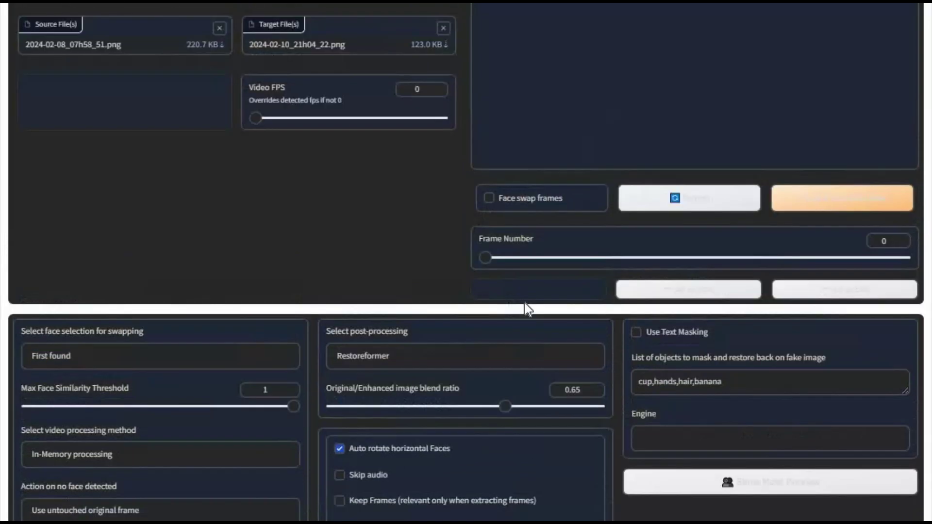
click(853, 396)
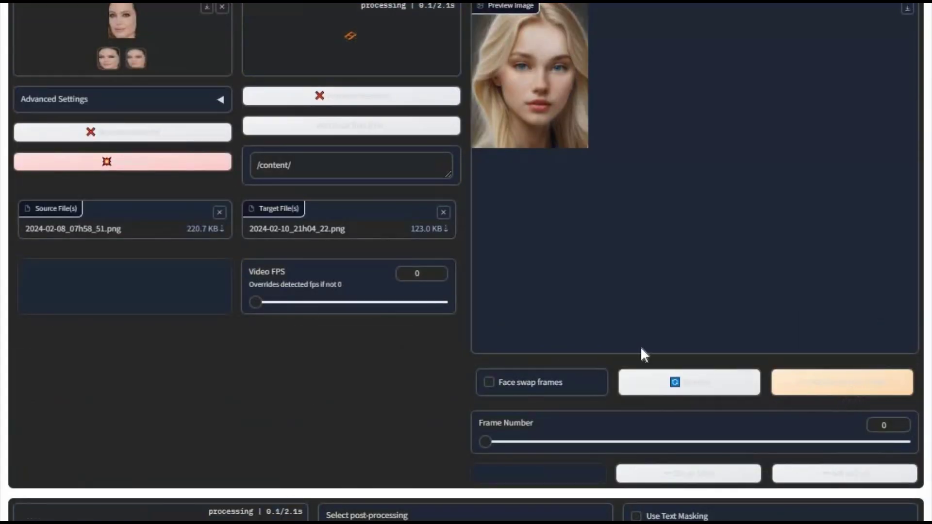
scroll(313, 304, up, 2)
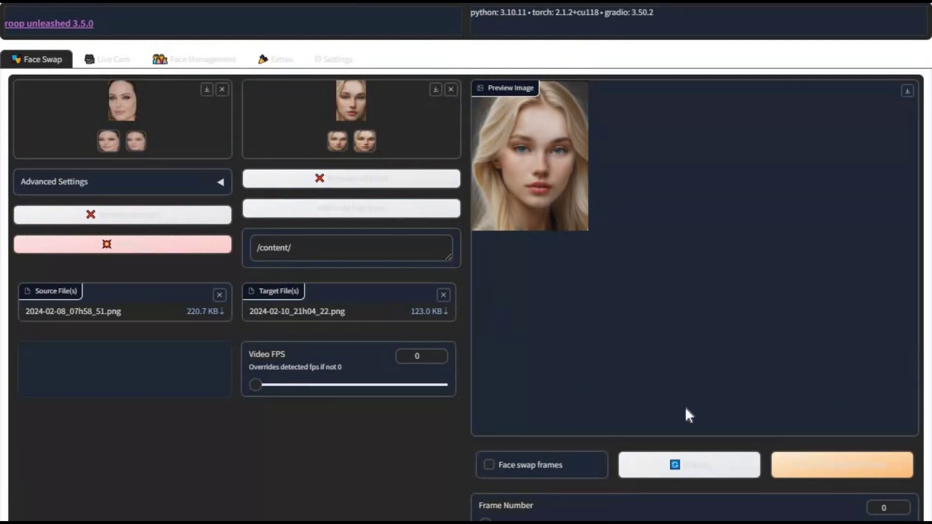
- Start the face swap on the target image and download the final image
scroll(647, 405, down, 10)
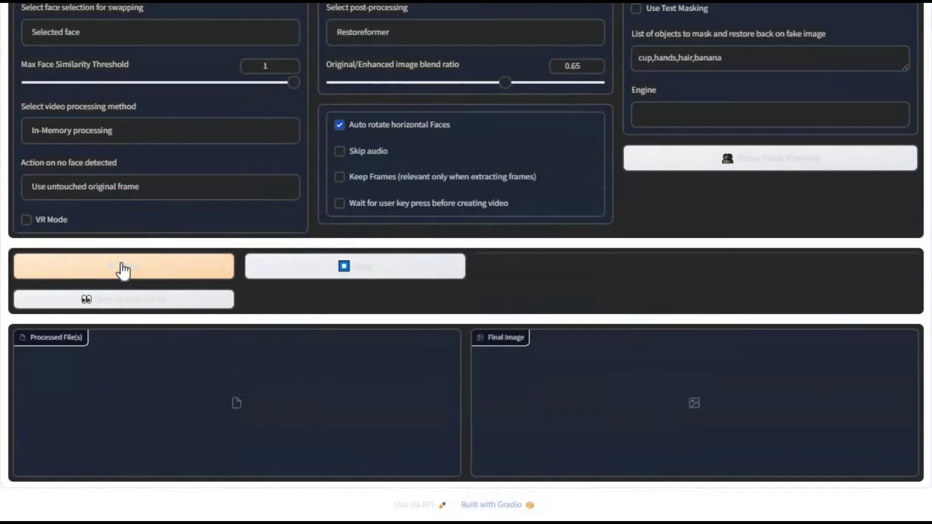
click(112, 276)
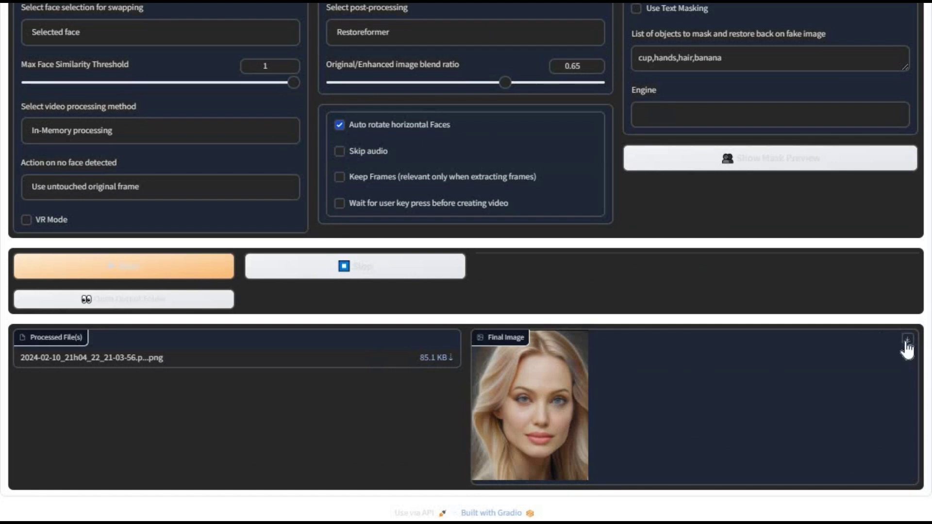
click(907, 342)
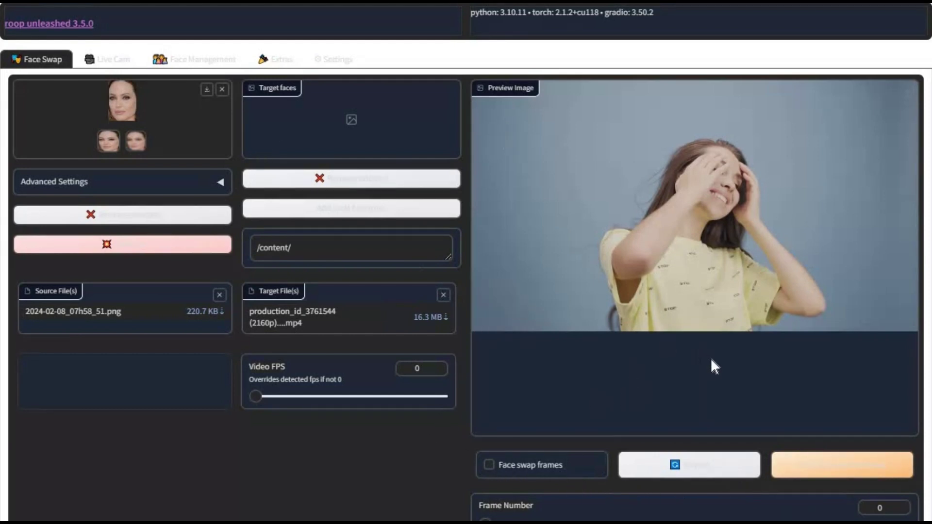
- Set the preview of the production_id_3761544 target video to frame number 104
scroll(710, 364, down, 3)
drag(485, 360, 630, 362)
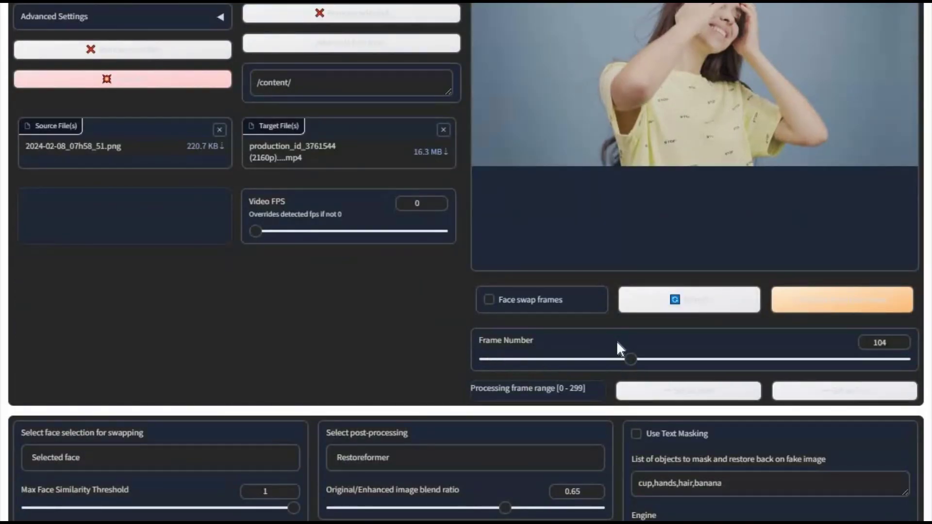
scroll(616, 342, up, 2)
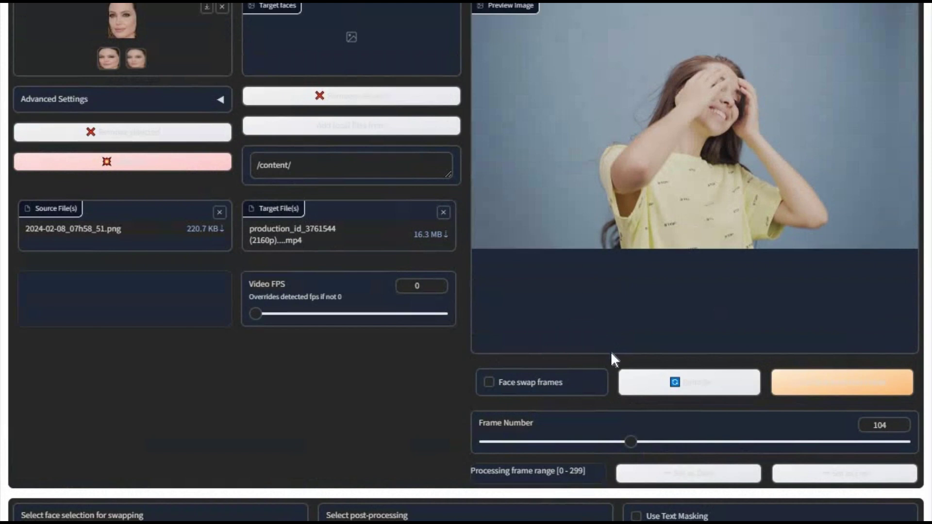
- Set the target video preview to frame 264 and extract the face from that frame into the target faces
drag(630, 442, 535, 446)
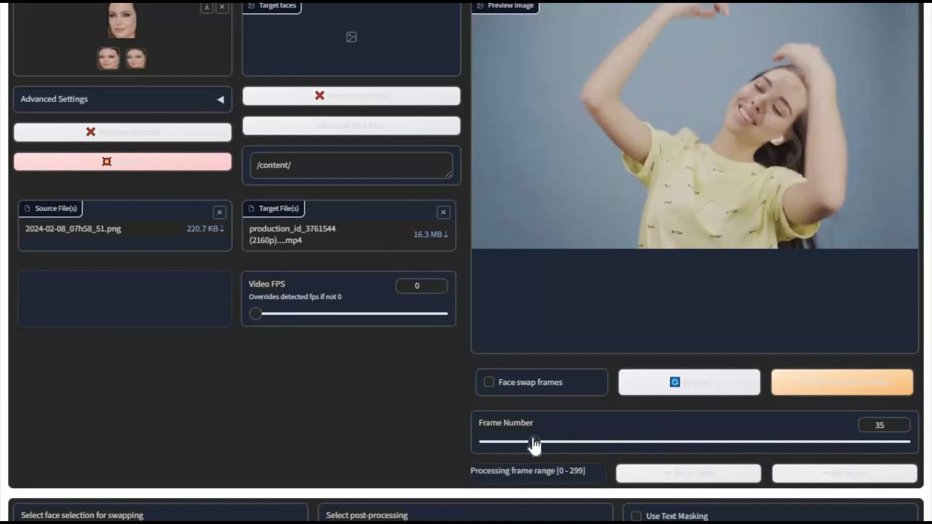
drag(534, 444, 550, 443)
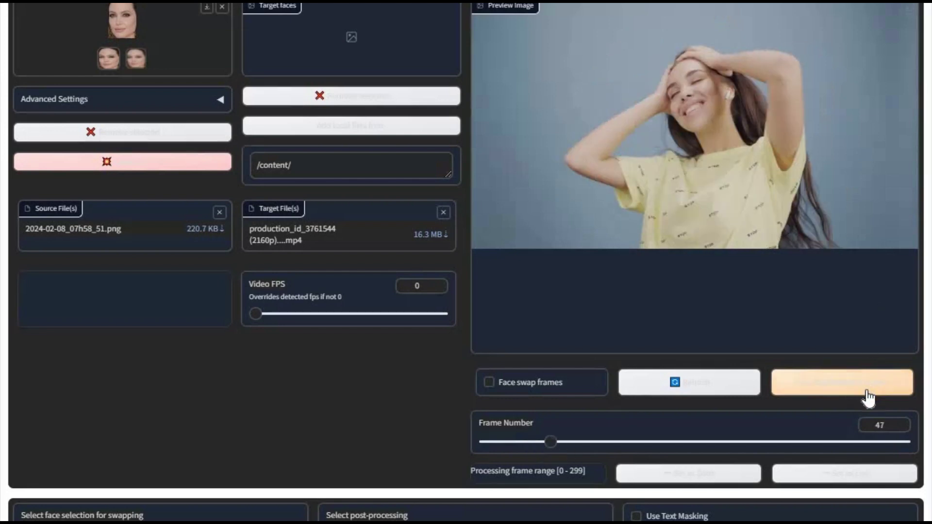
click(838, 442)
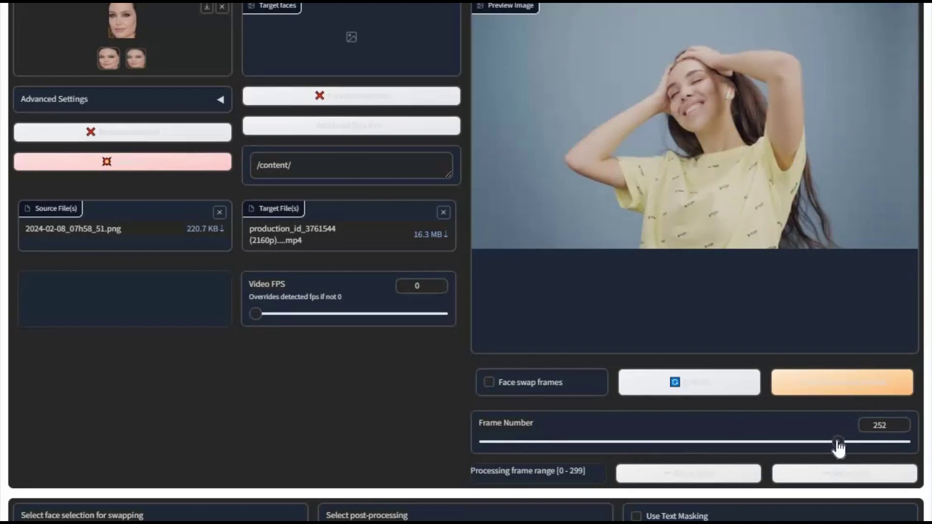
drag(838, 443, 856, 442)
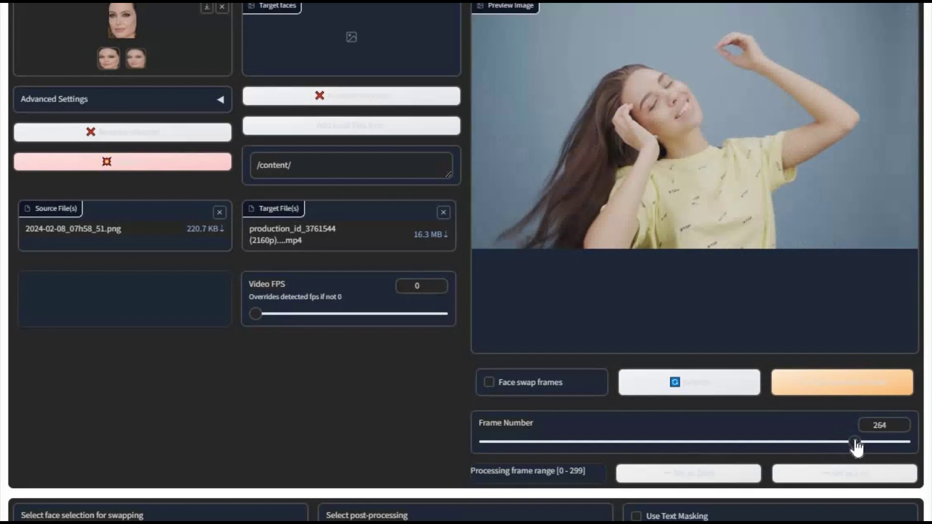
click(873, 385)
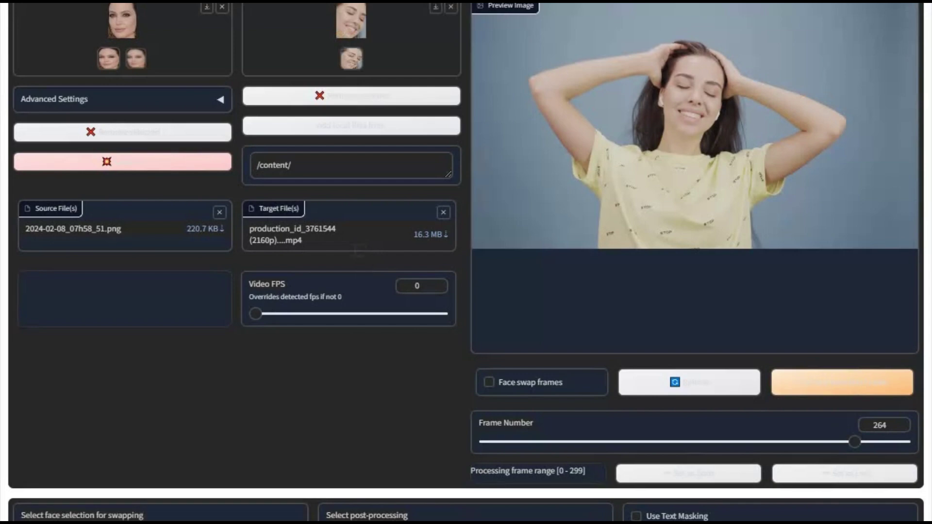
scroll(358, 116, up, 2)
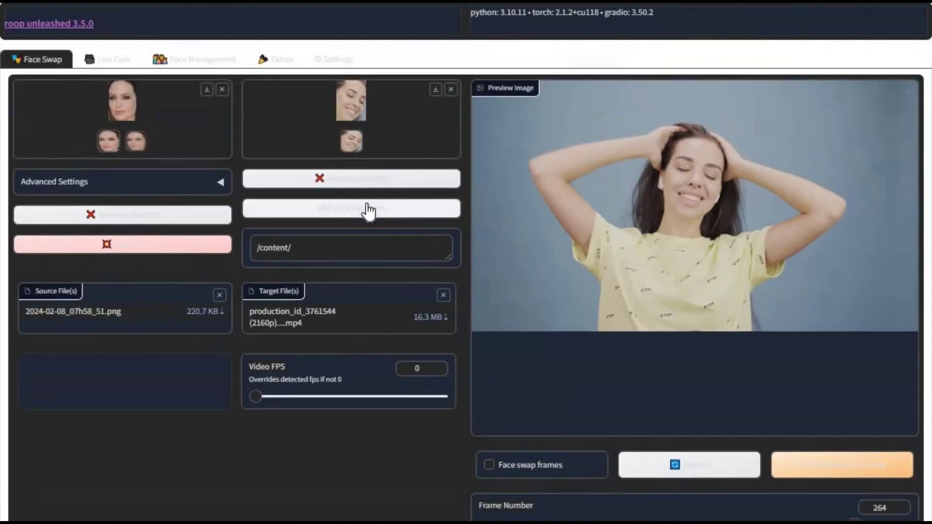
- Replace the list of objects to mask and restore on the fake image with "Hands ,Hairs"
scroll(566, 277, down, 10)
scroll(689, 296, down, 2)
scroll(797, 196, up, 3)
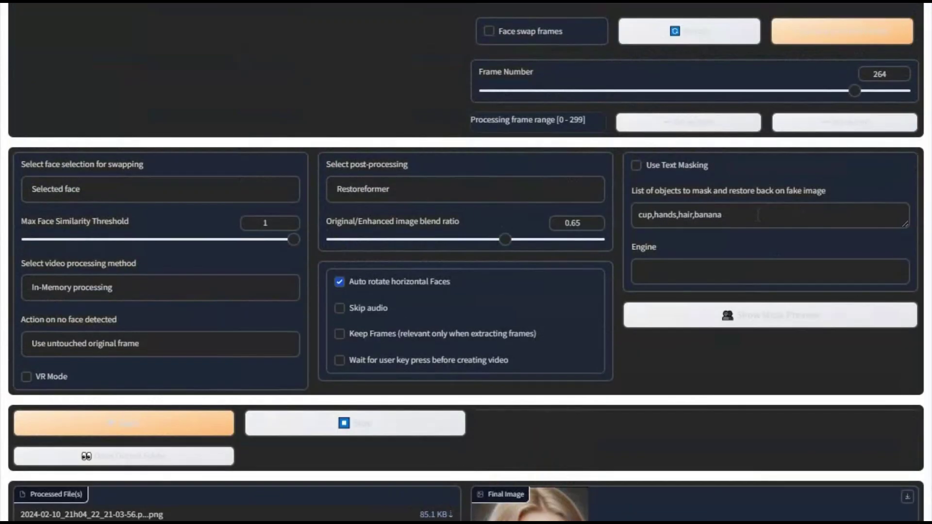
key(ctrl+a)
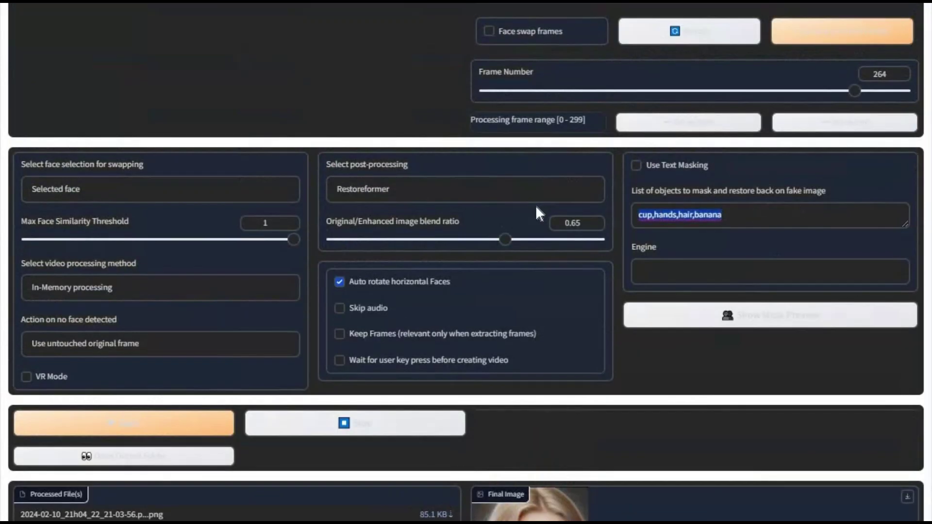
text(Hands)
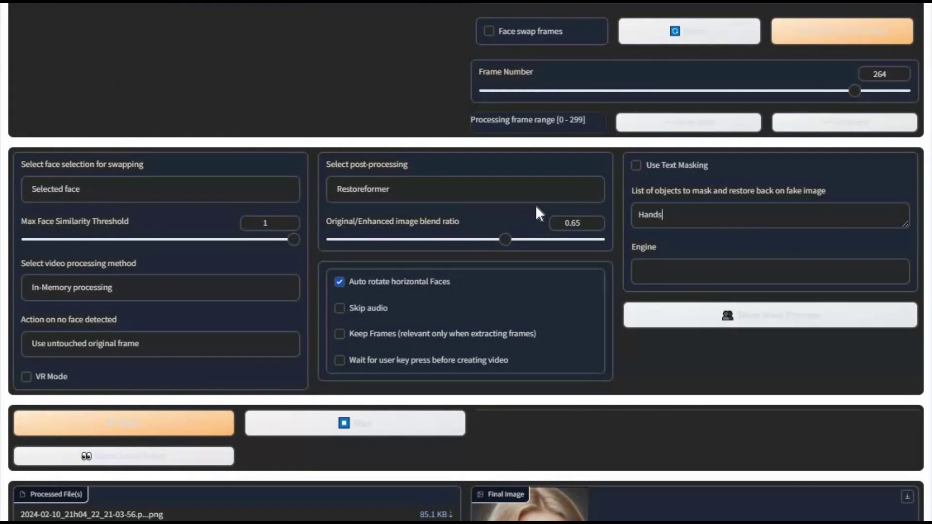
text( ,Hairs)
- Start the face swap on the target video and play the resulting final video
click(148, 435)
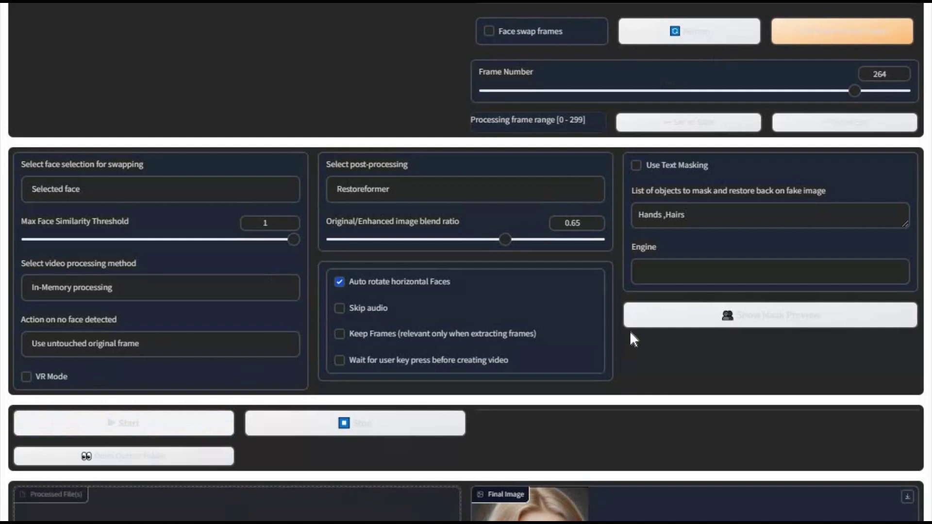
scroll(628, 333, down, 3)
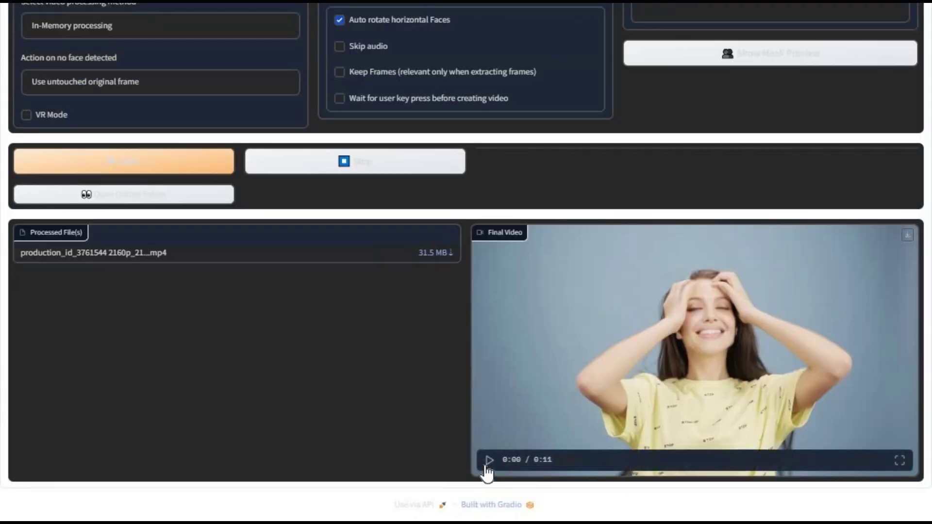
click(490, 461)
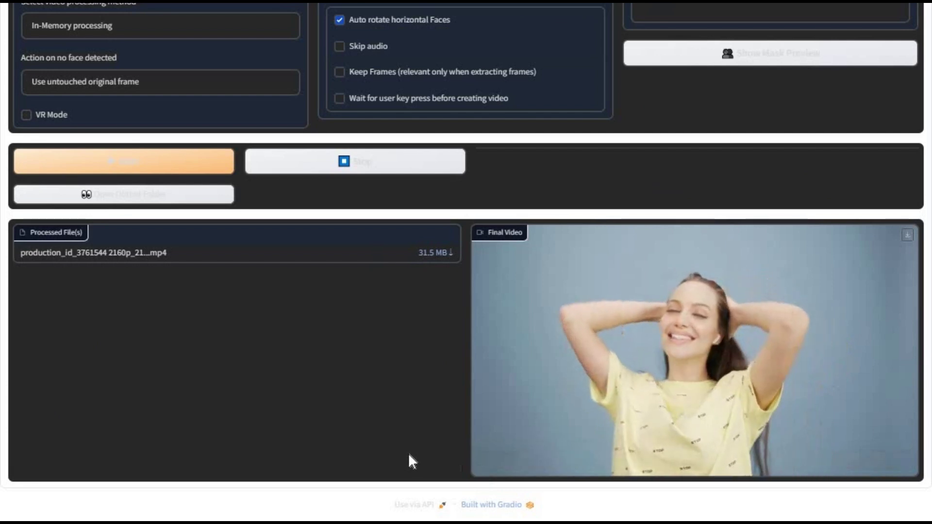